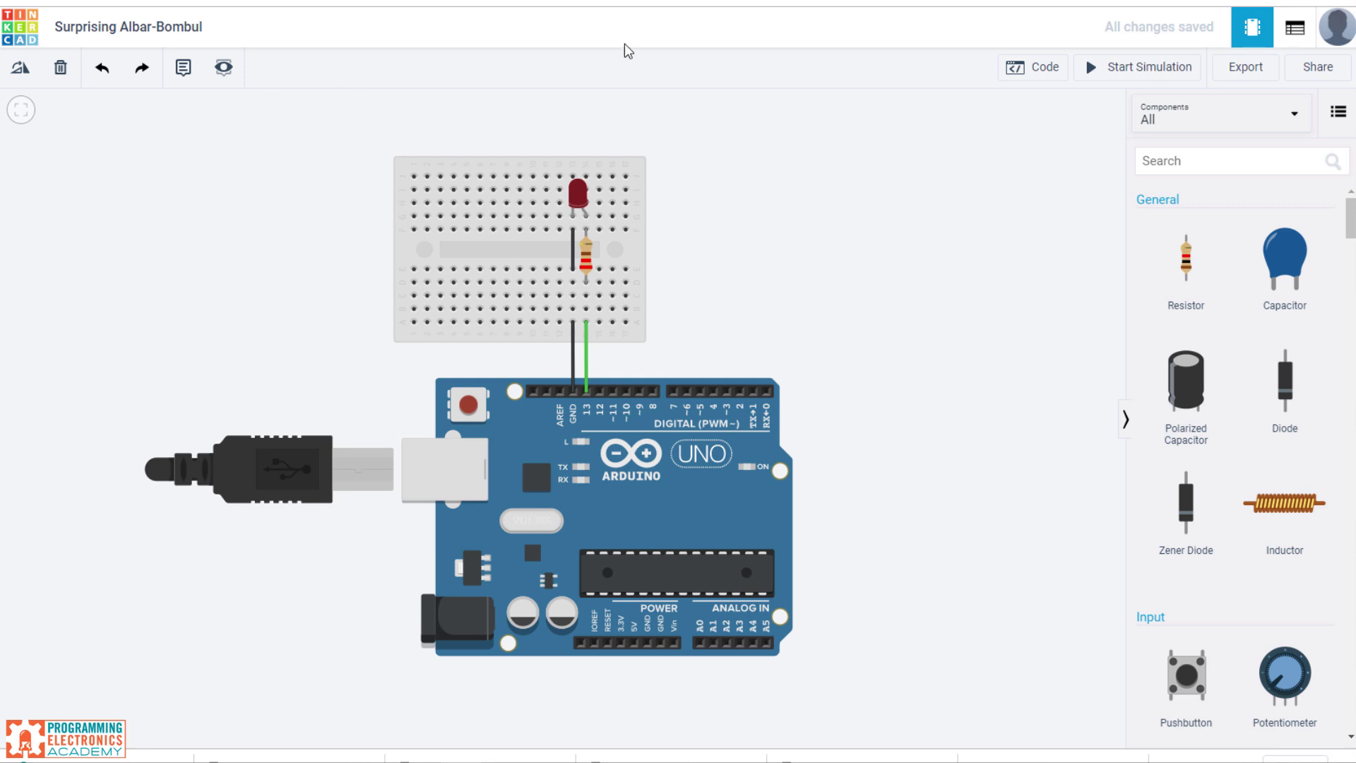
Review the pin 13 blink sketch, then run the simulation so the breadboard LED lights.
click(1015, 69)
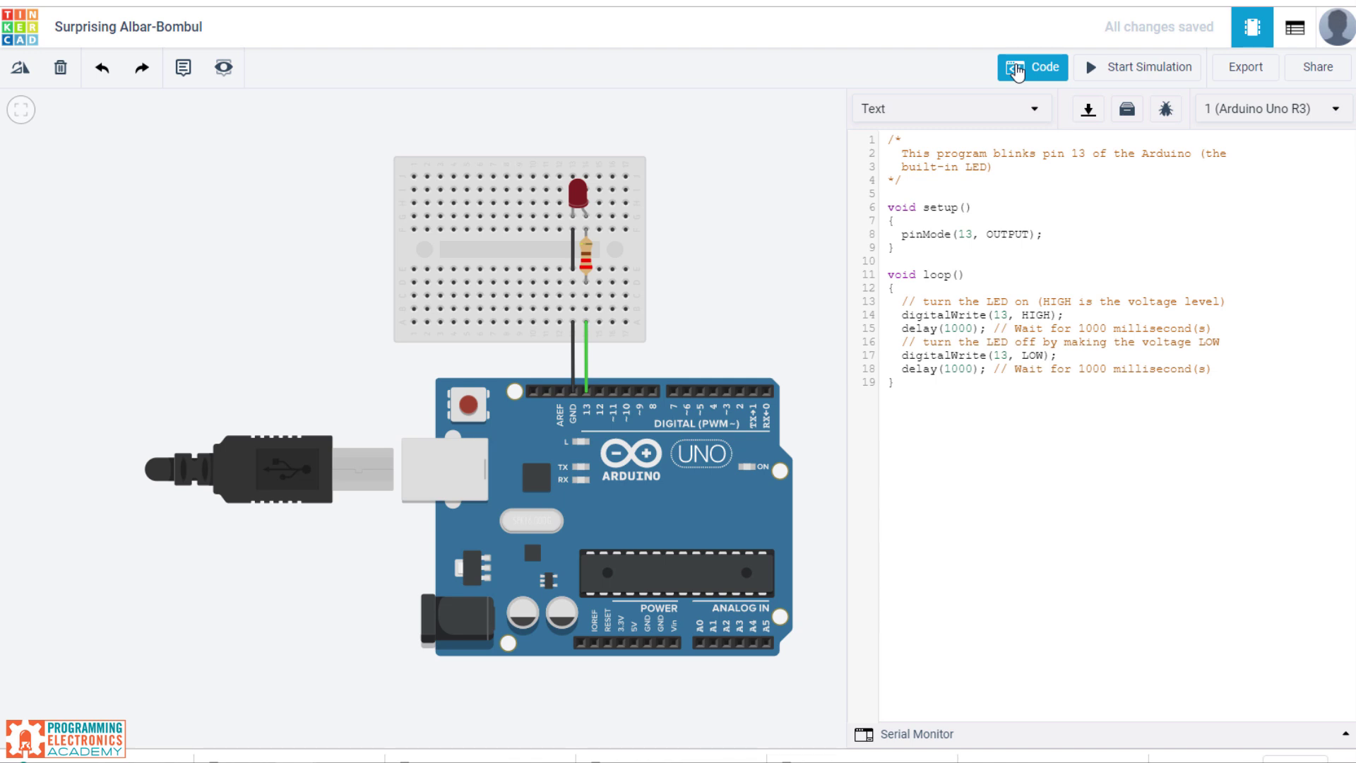
click(1015, 69)
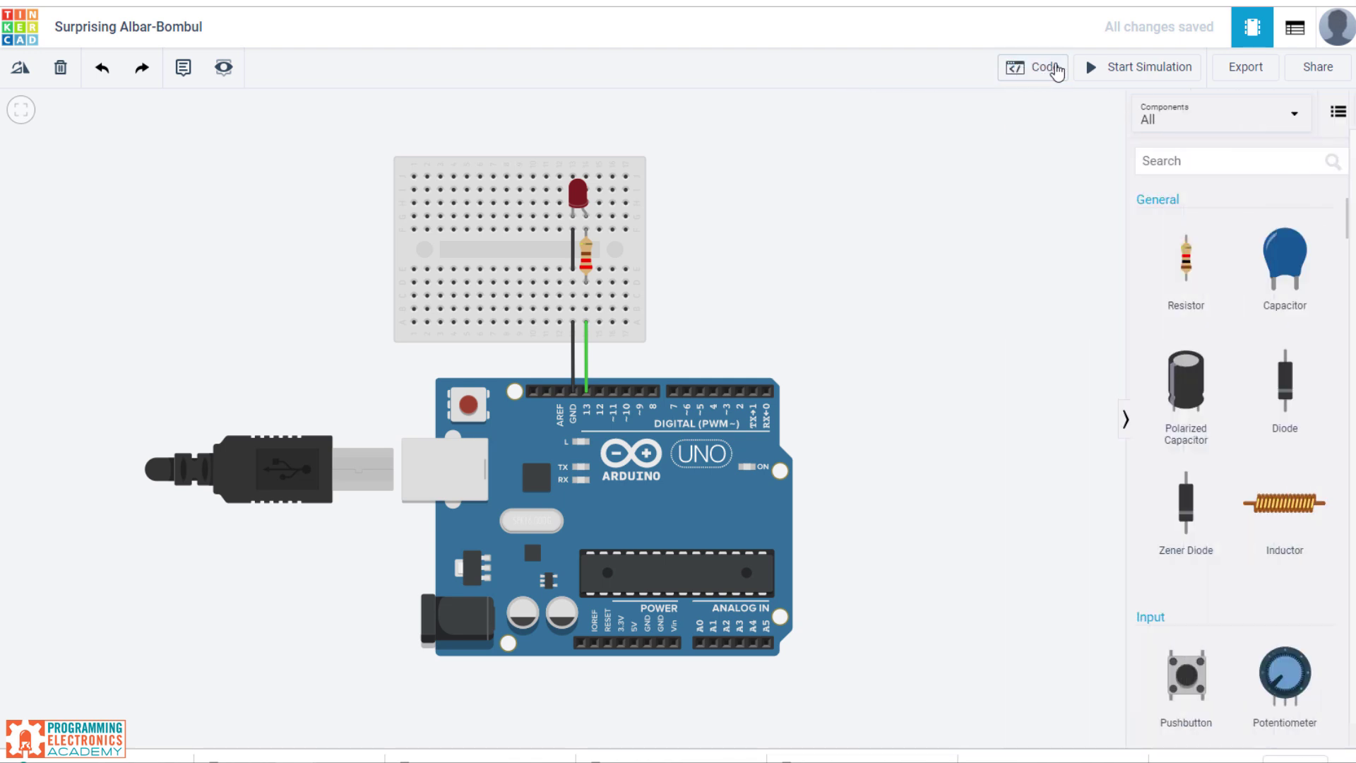
click(1127, 73)
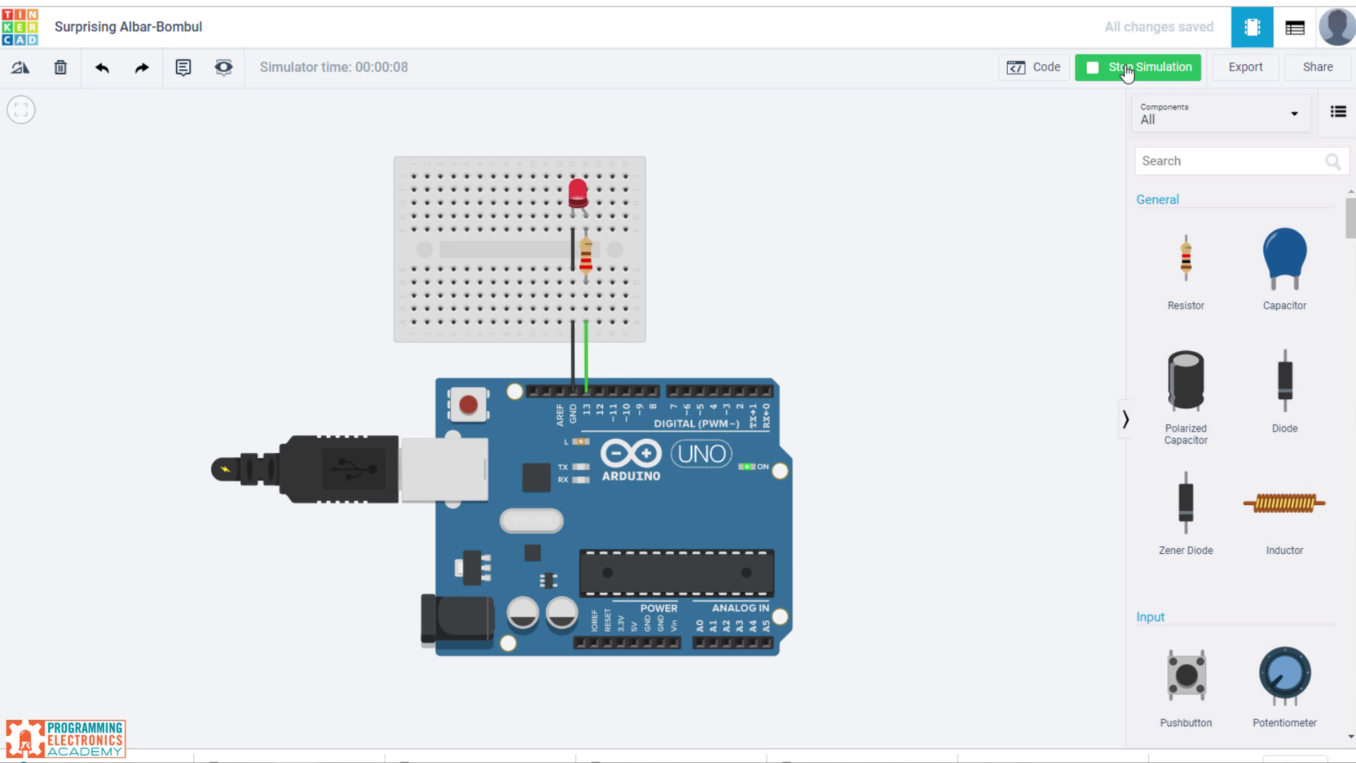
Stop the running circuit simulation.
click(1125, 71)
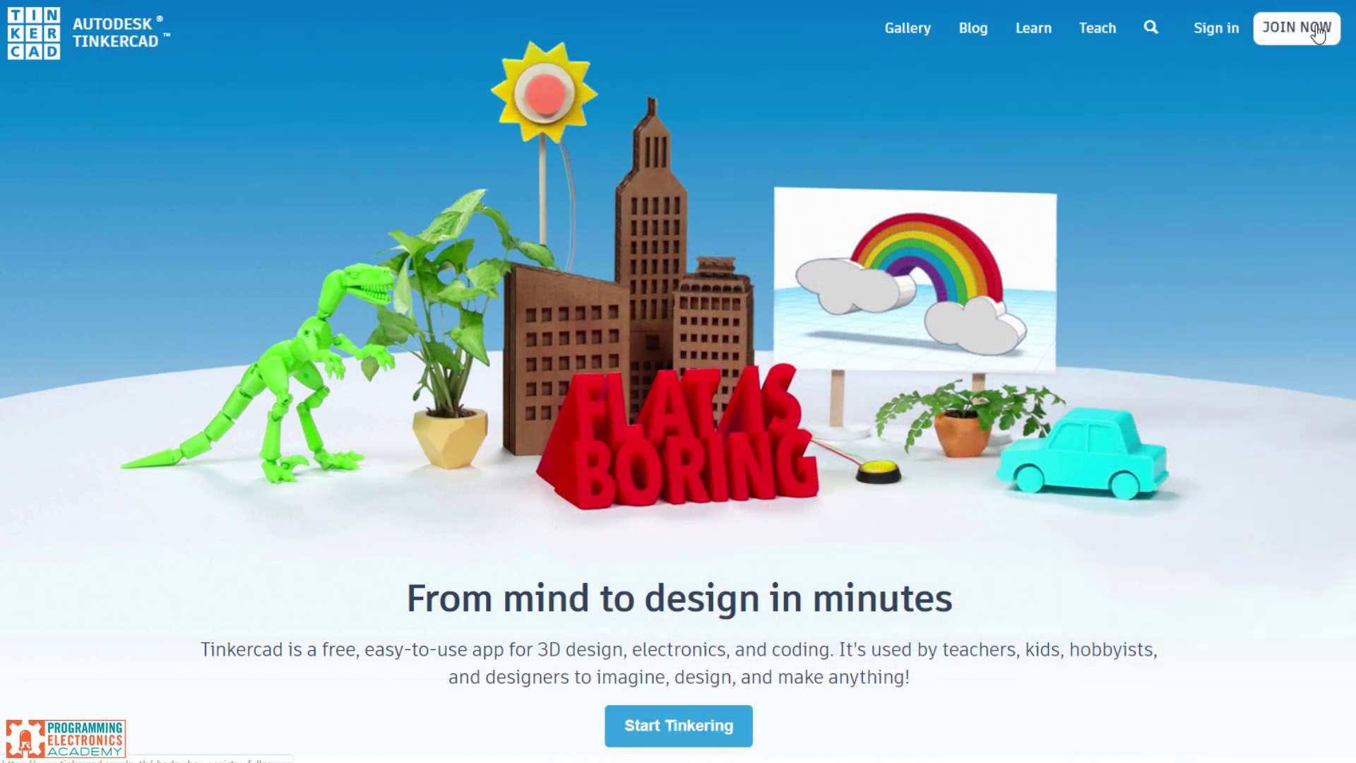
Sign in to the Tinkercad account and show the Circuits dashboard of saved designs.
click(1222, 40)
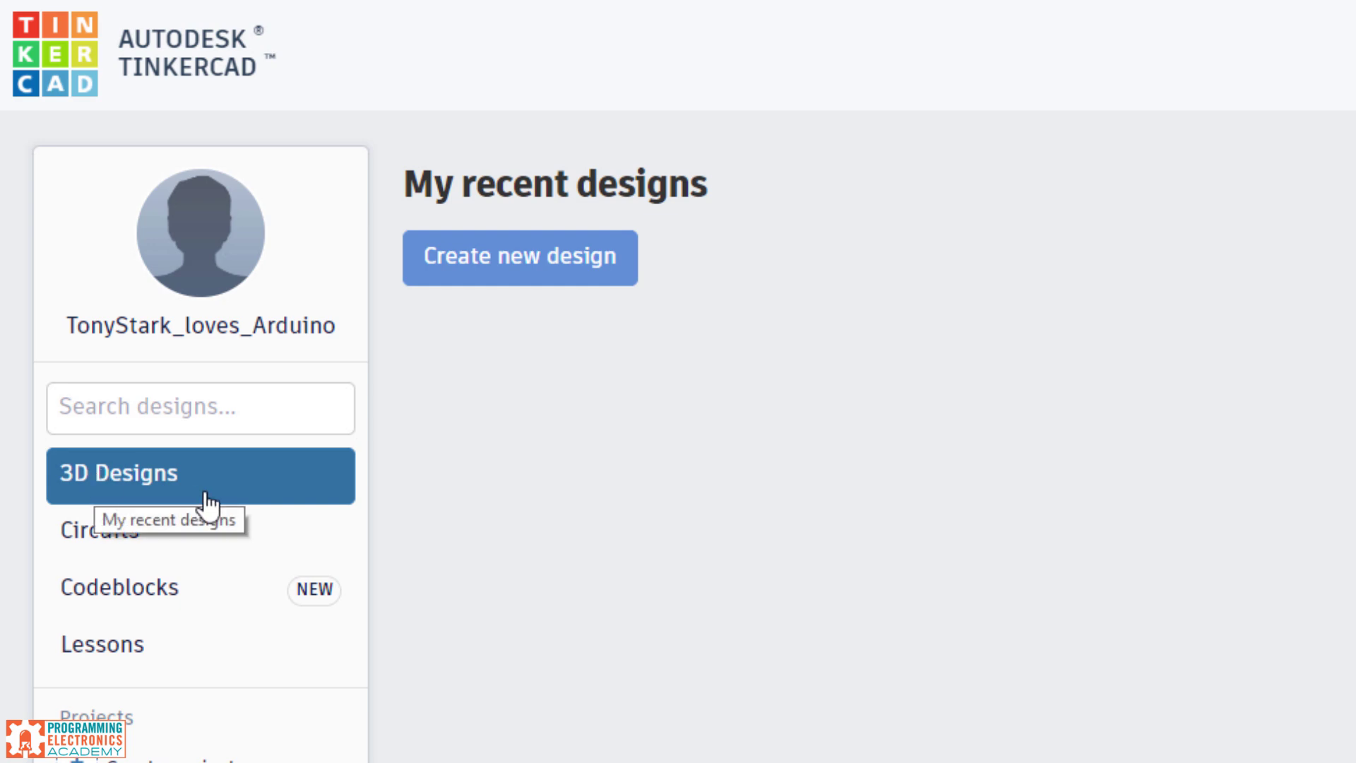
click(131, 536)
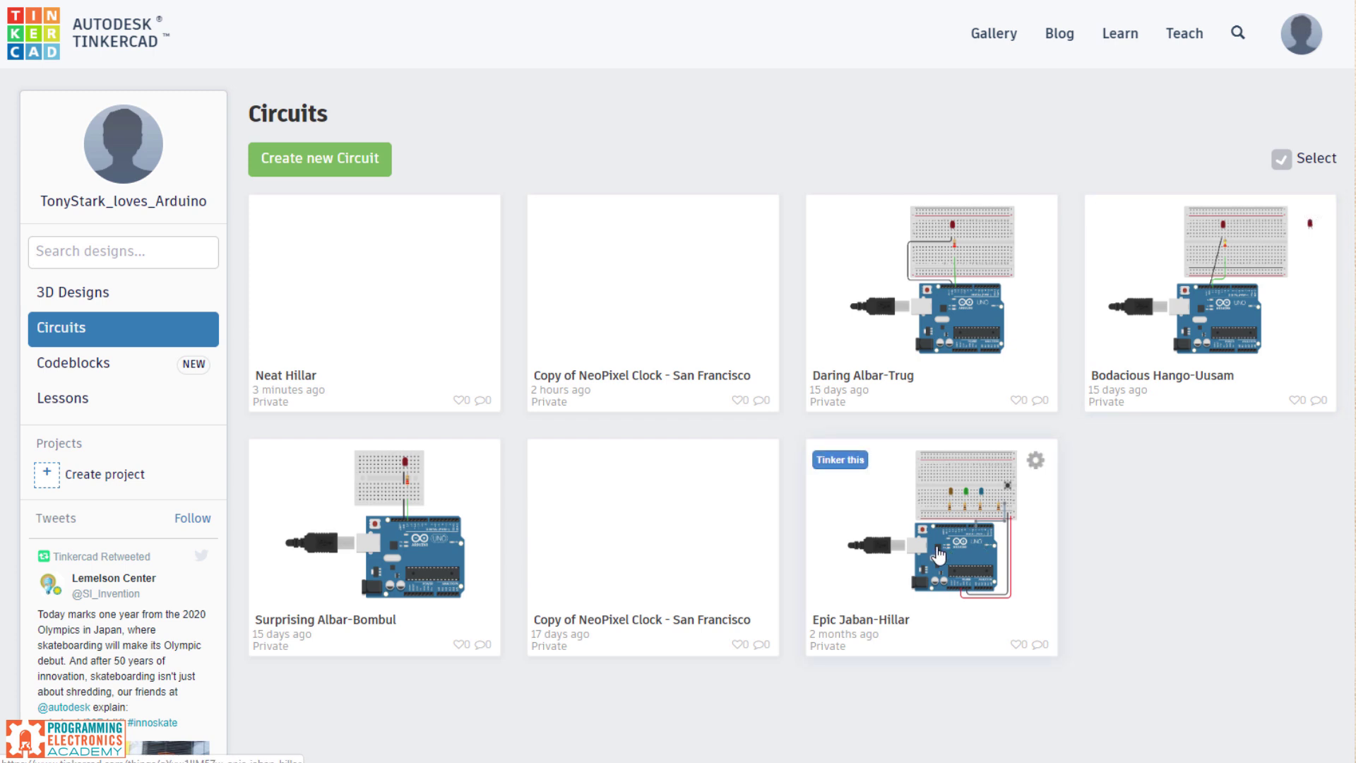
Create the blank circuit Daring Albar-Trug, check its empty code, and open the Components dropdown.
click(336, 159)
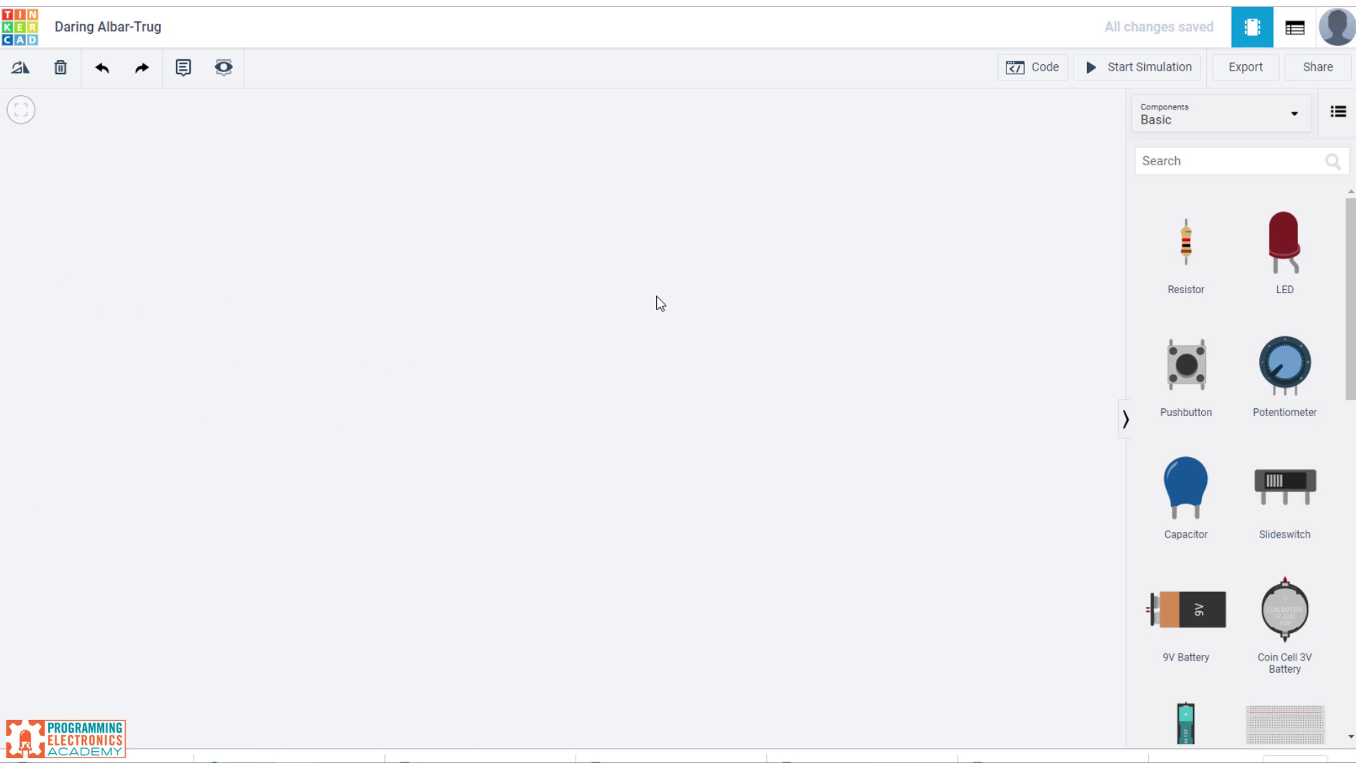
scroll(1271, 395, down, 4)
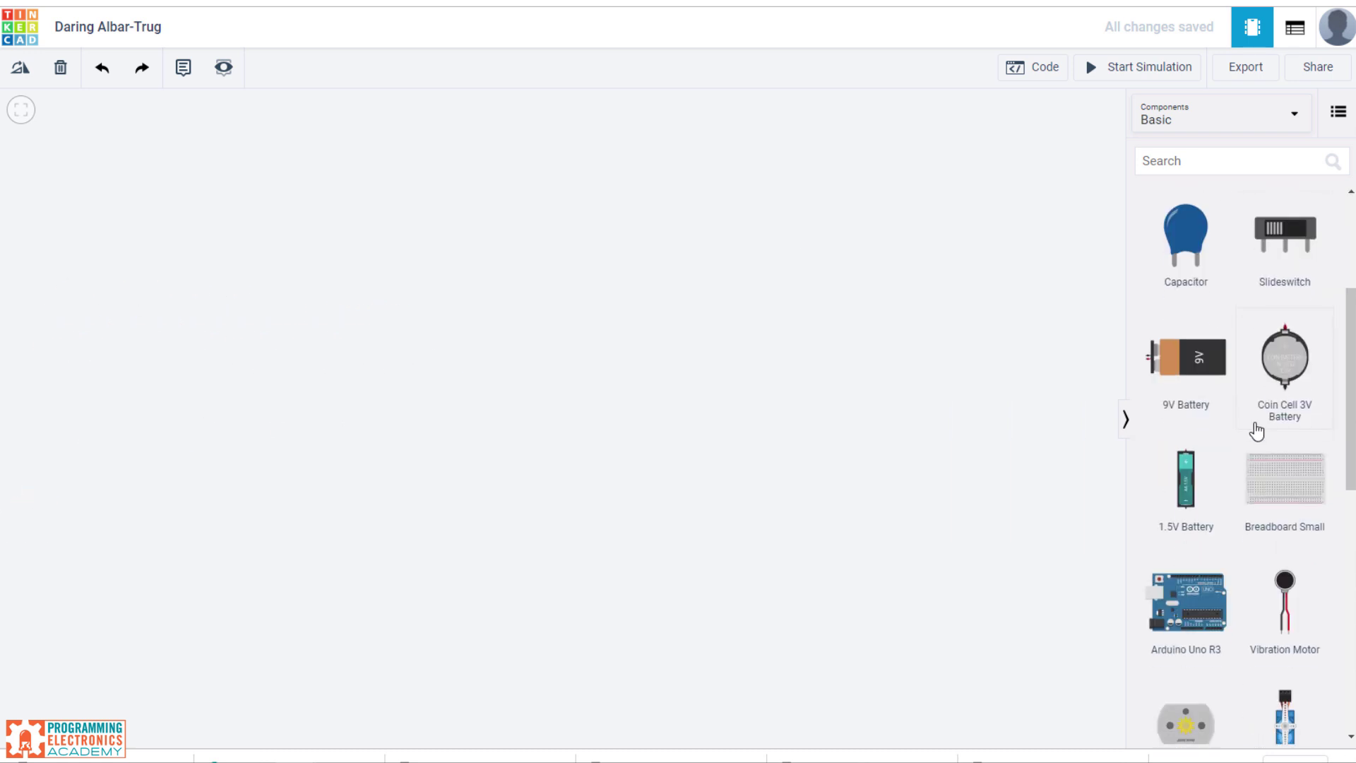
scroll(1256, 430, up, 4)
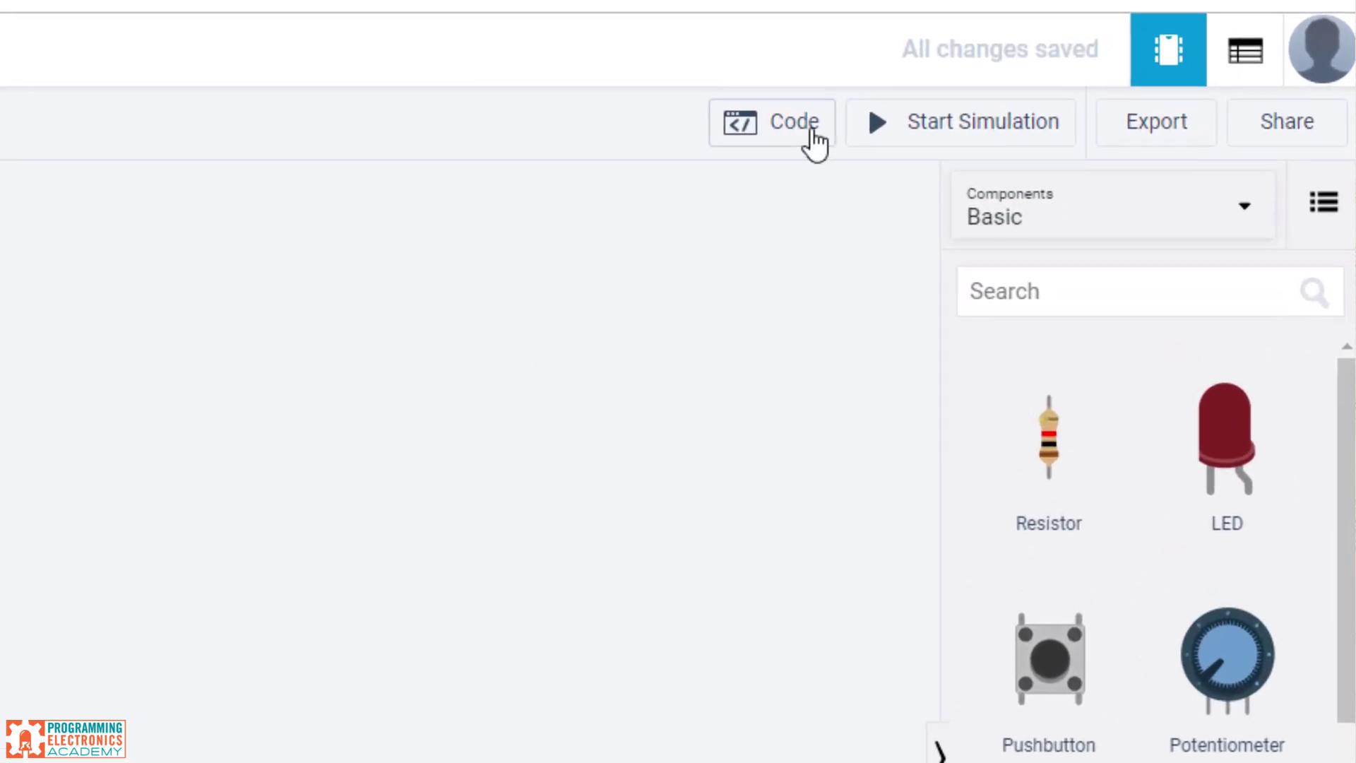
click(813, 136)
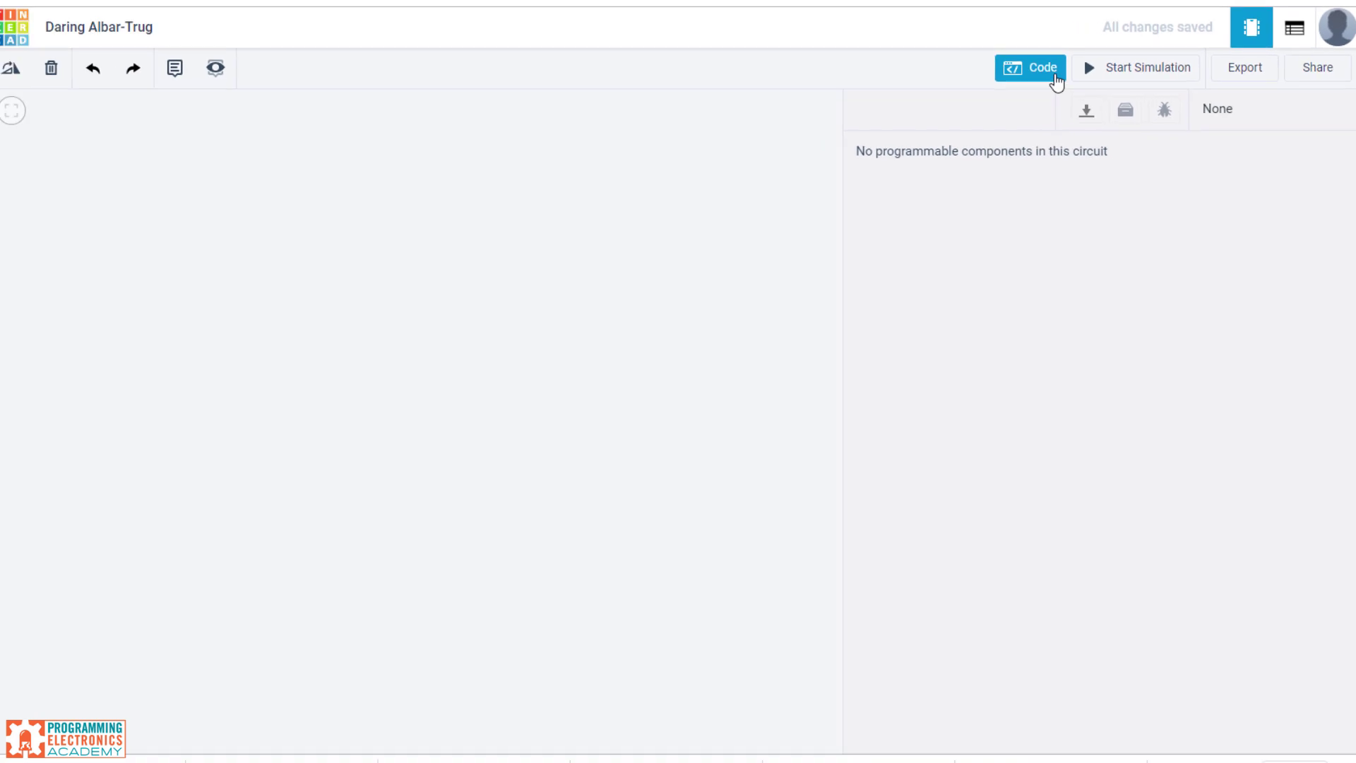
click(1054, 75)
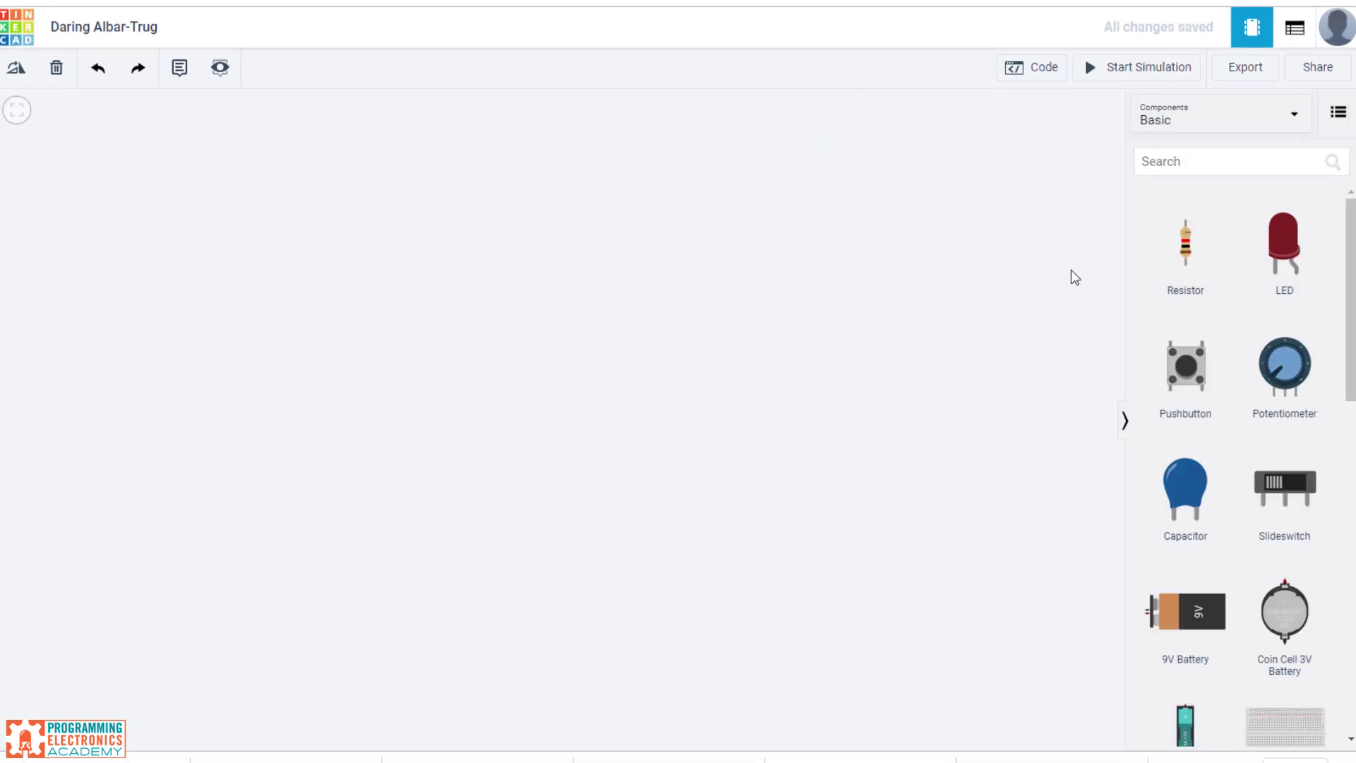
click(1294, 120)
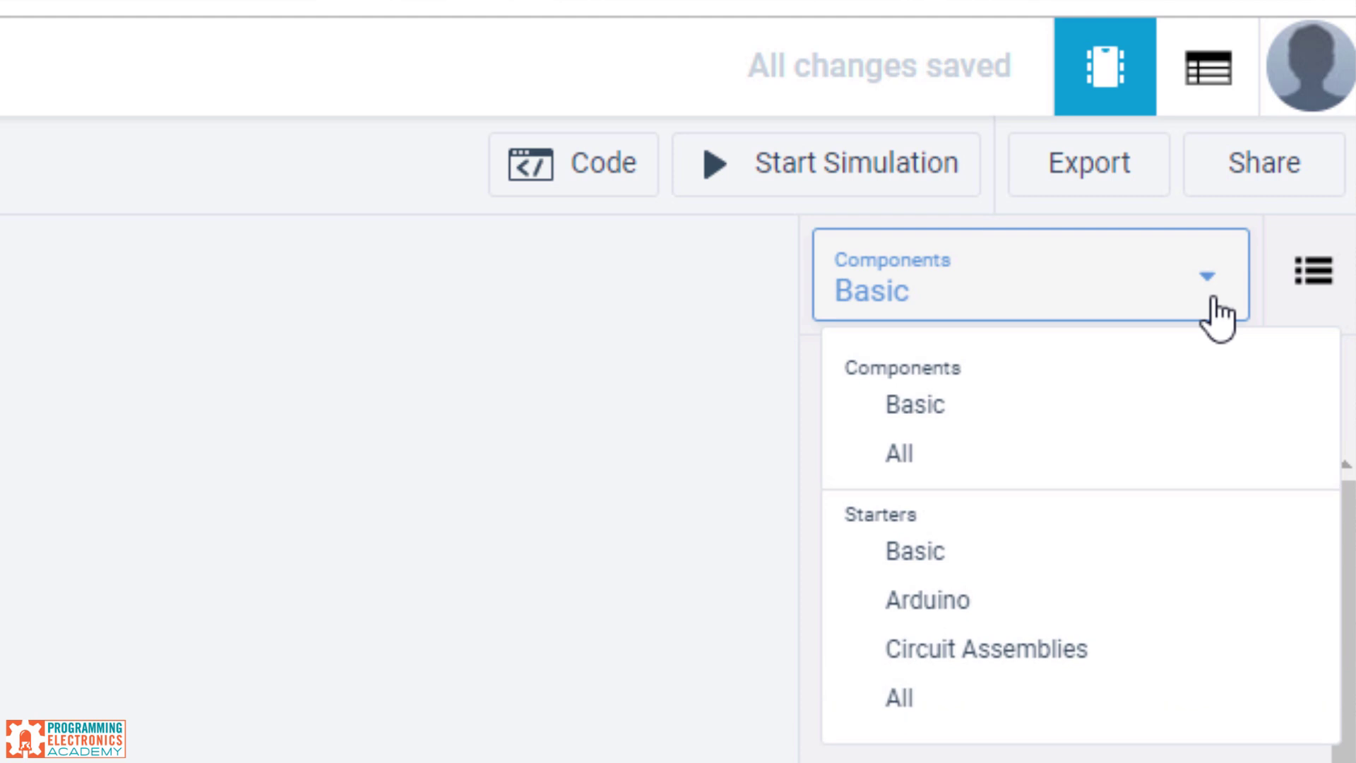
Place the Arduino Blink starter from Starters > Arduino, recentre it, and simulate it.
click(987, 621)
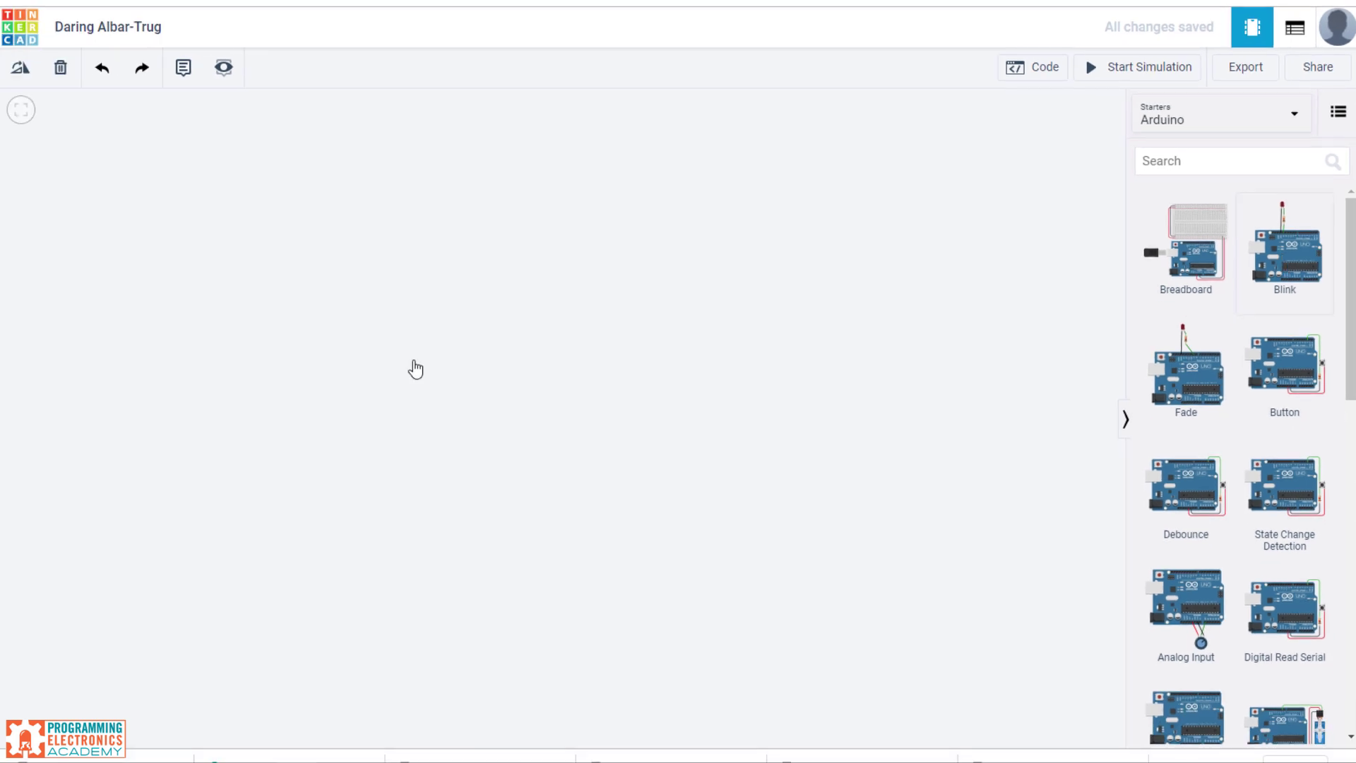
click(415, 368)
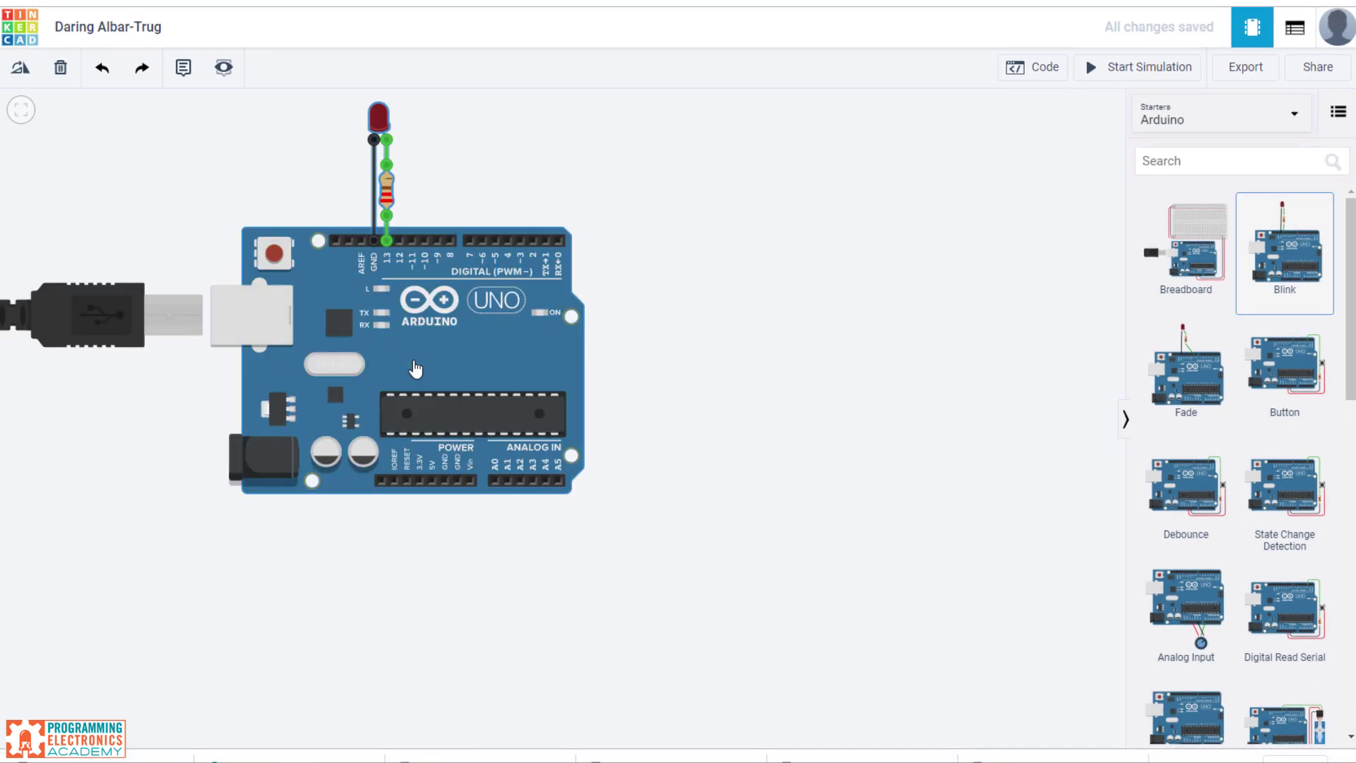
drag(461, 365, 549, 414)
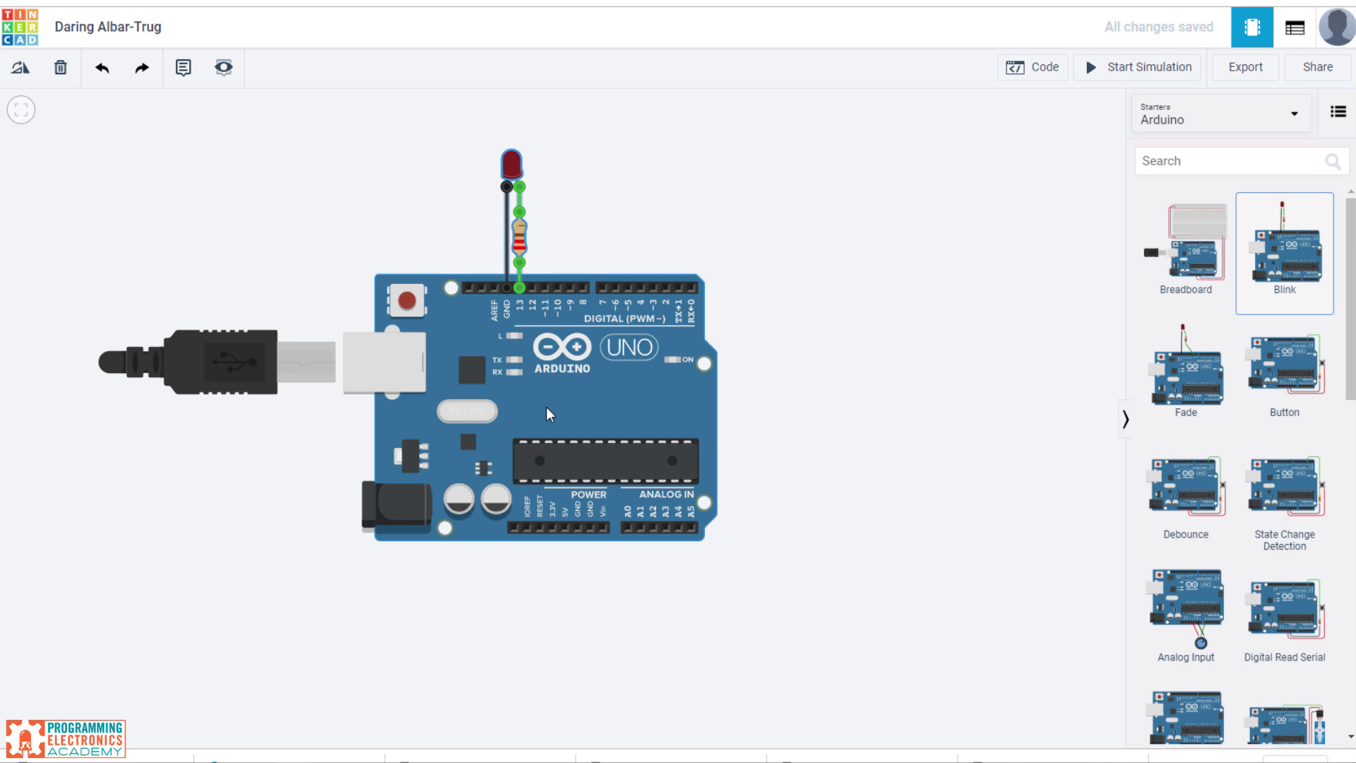
click(690, 268)
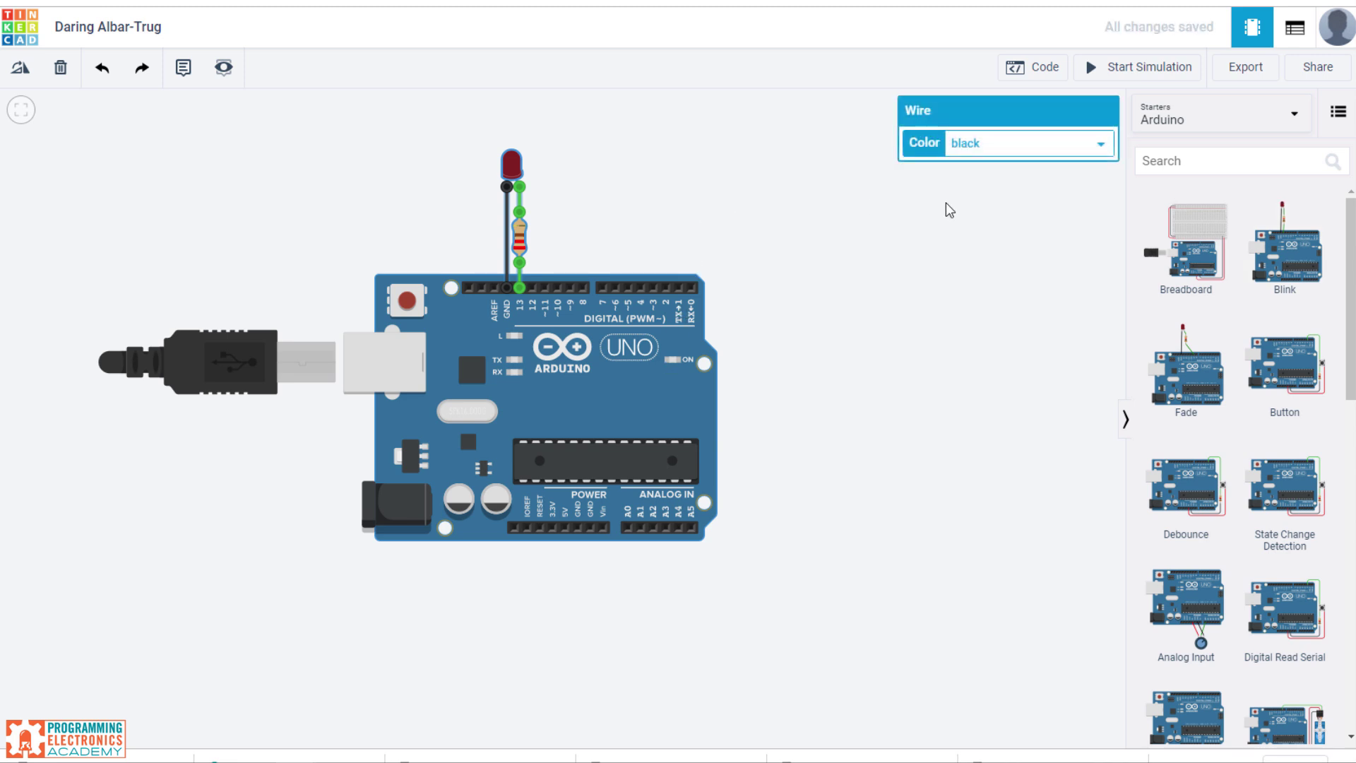
click(1116, 71)
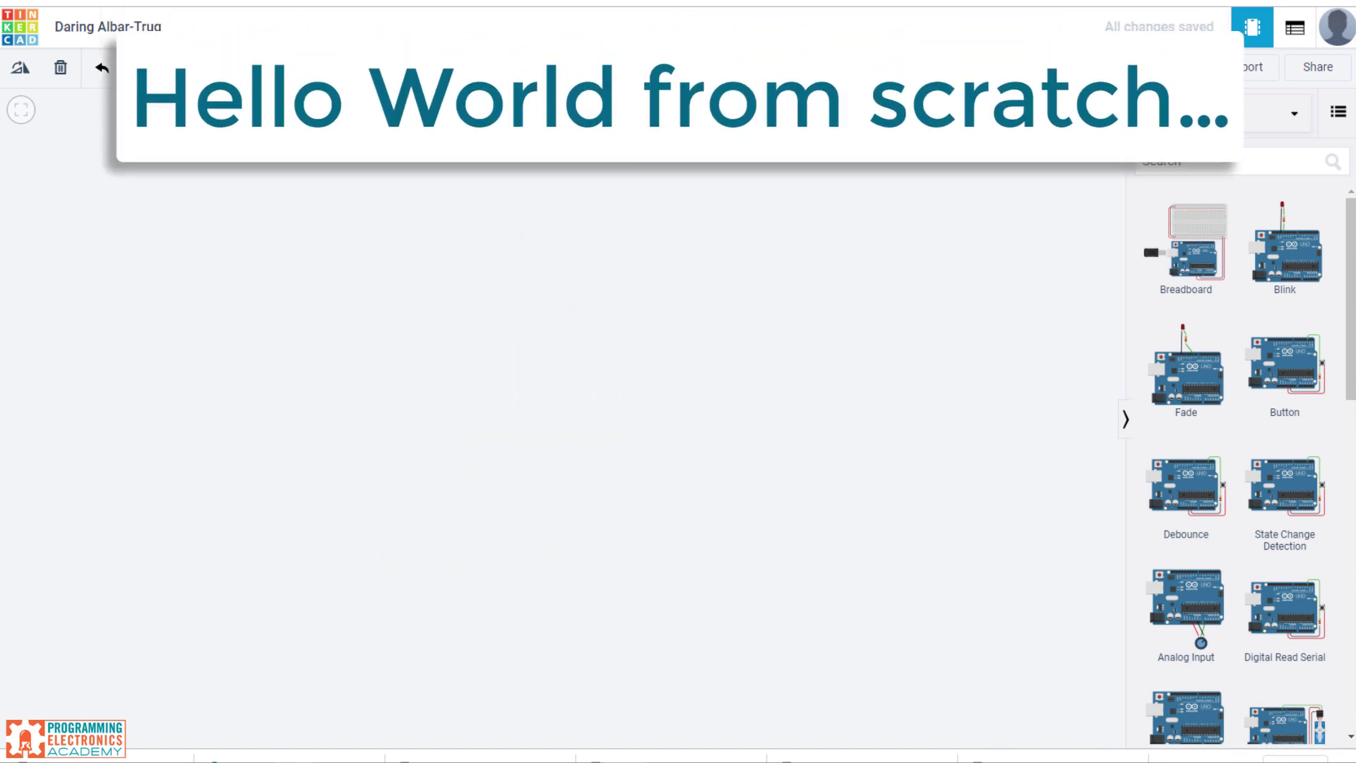
Search Basic components for 'arduin' and place an Arduino Uno R3 on the canvas.
click(1215, 162)
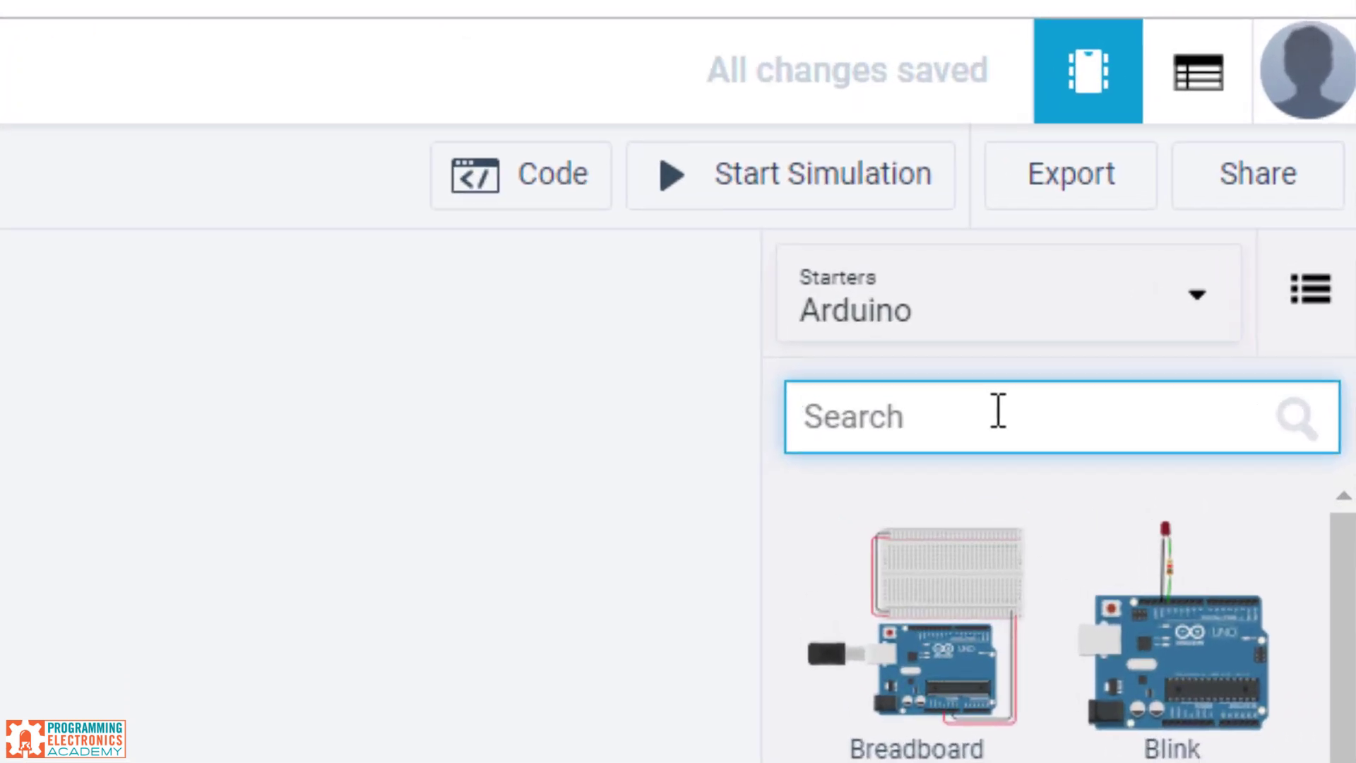
click(1017, 290)
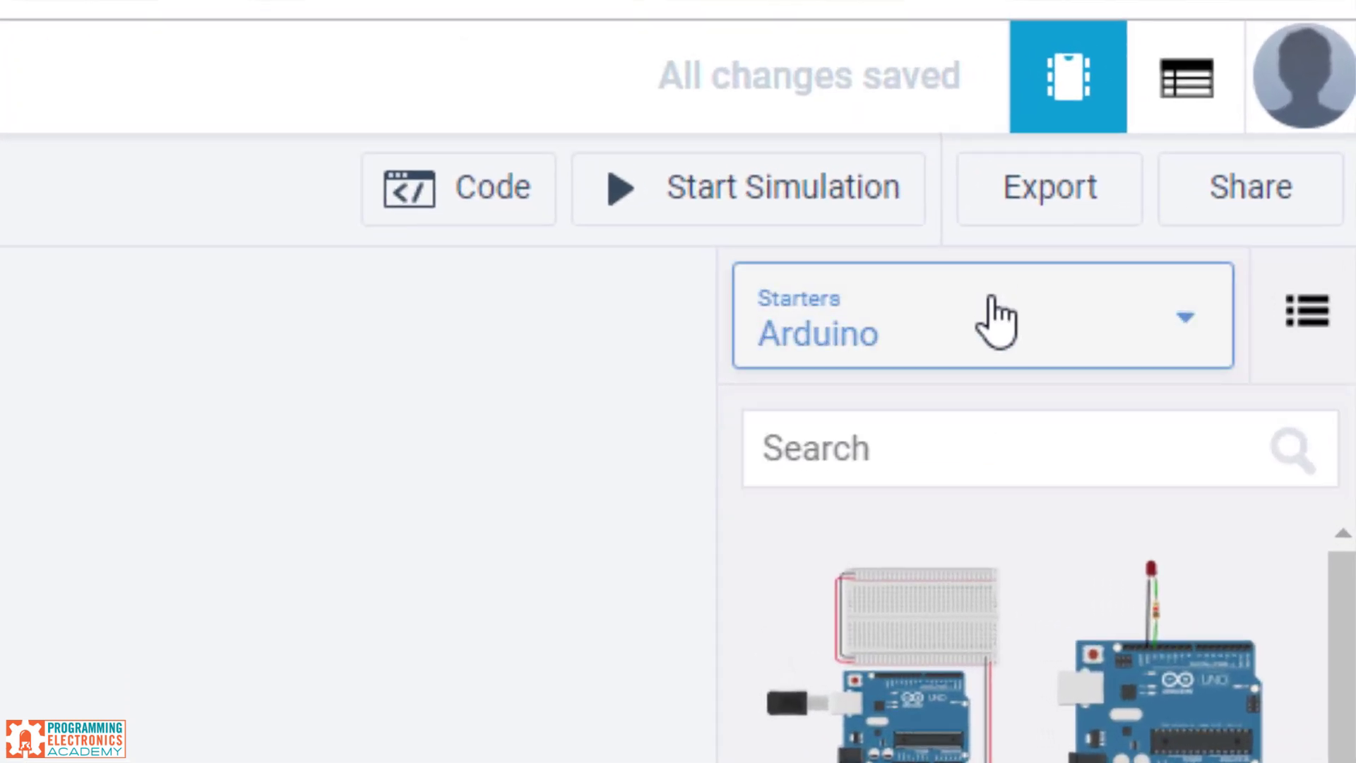
click(950, 470)
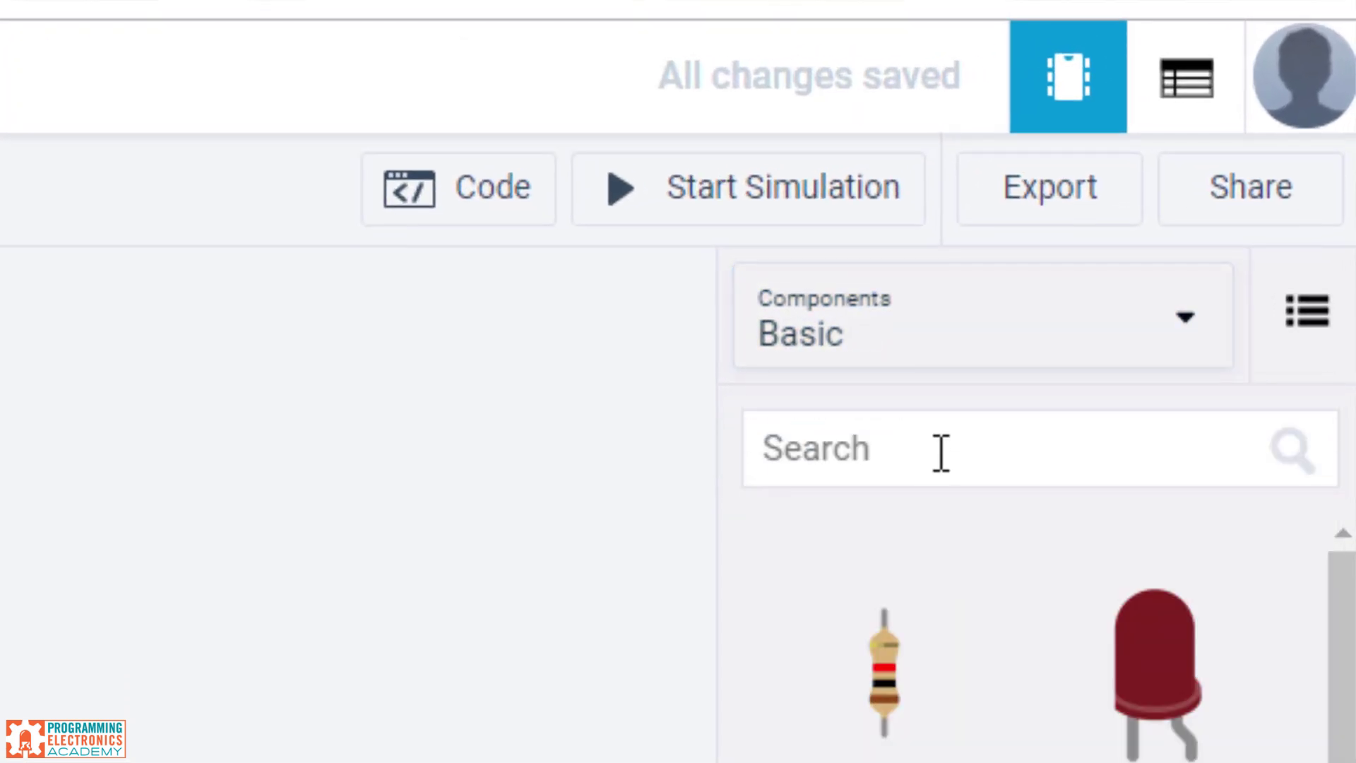
click(940, 453)
text(ardu)
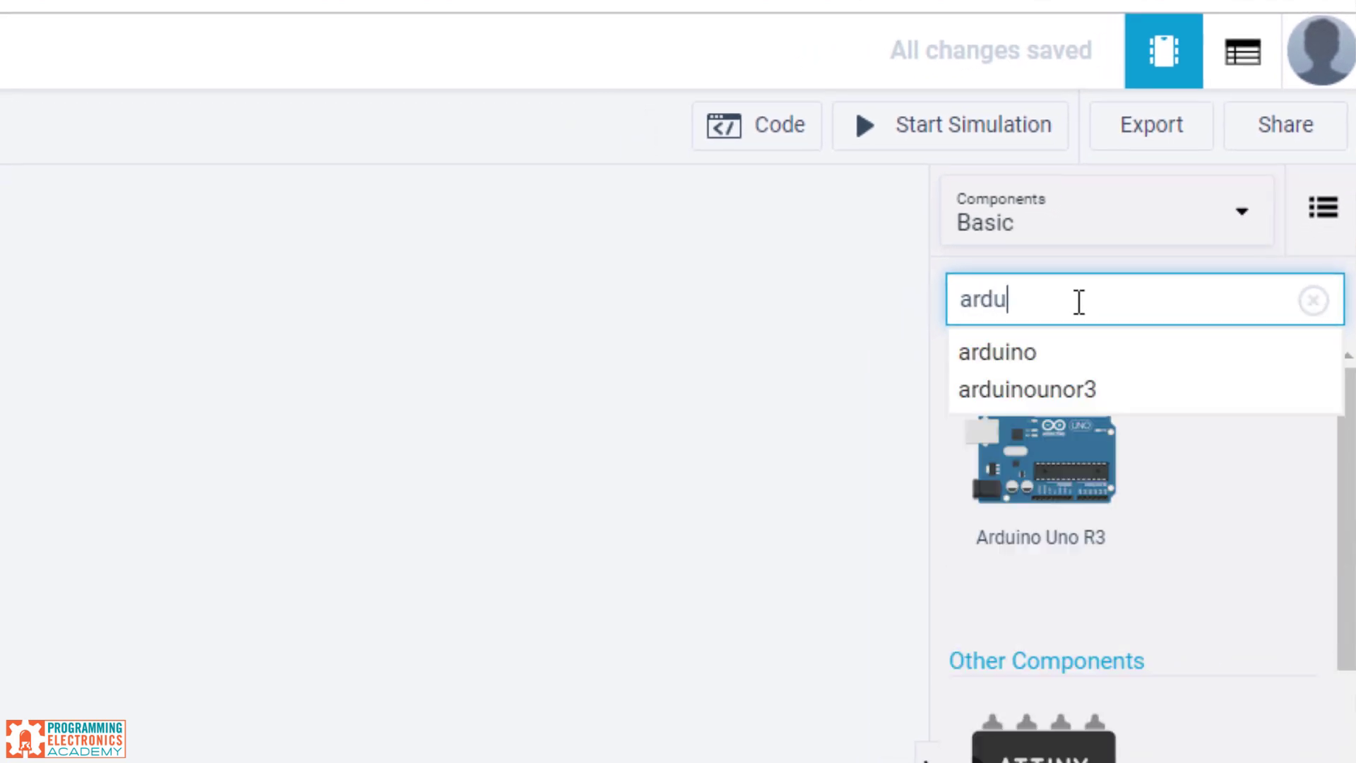
text(in)
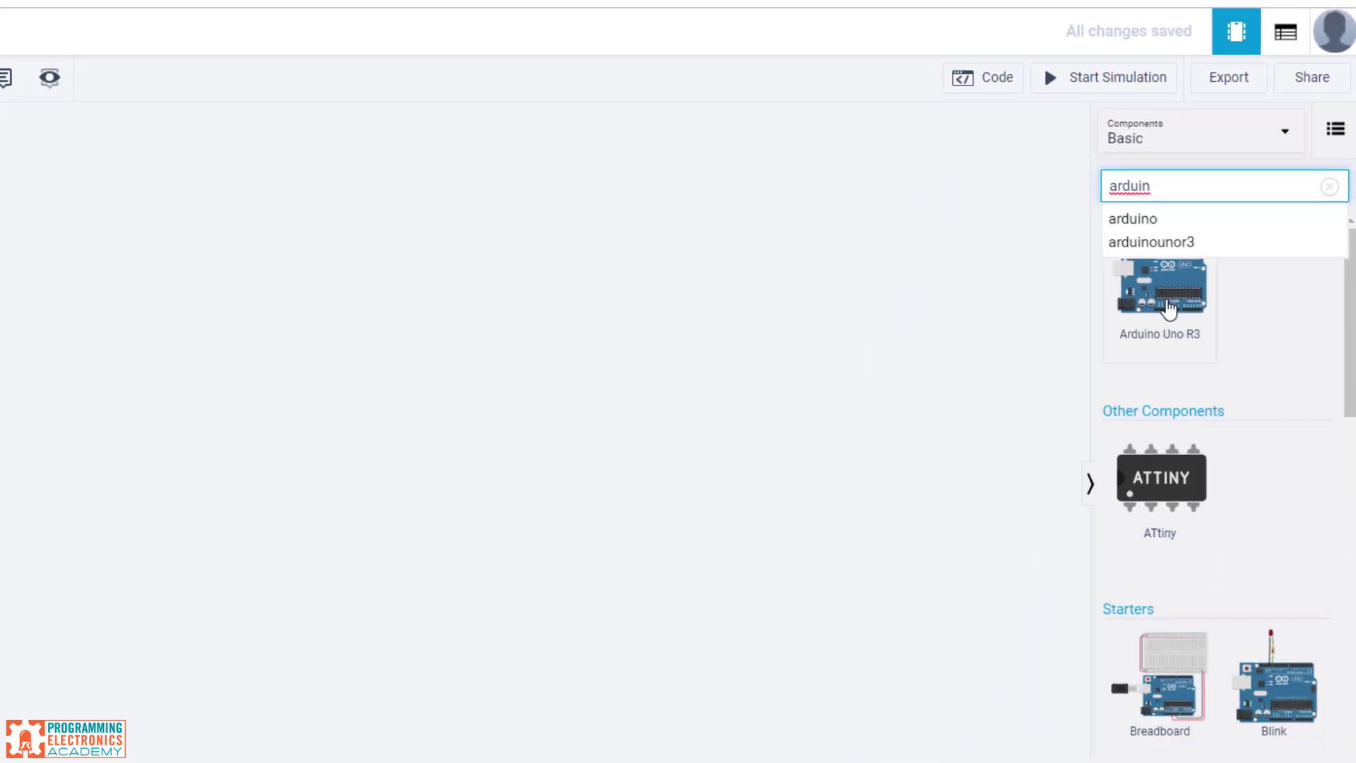
drag(1193, 267, 610, 407)
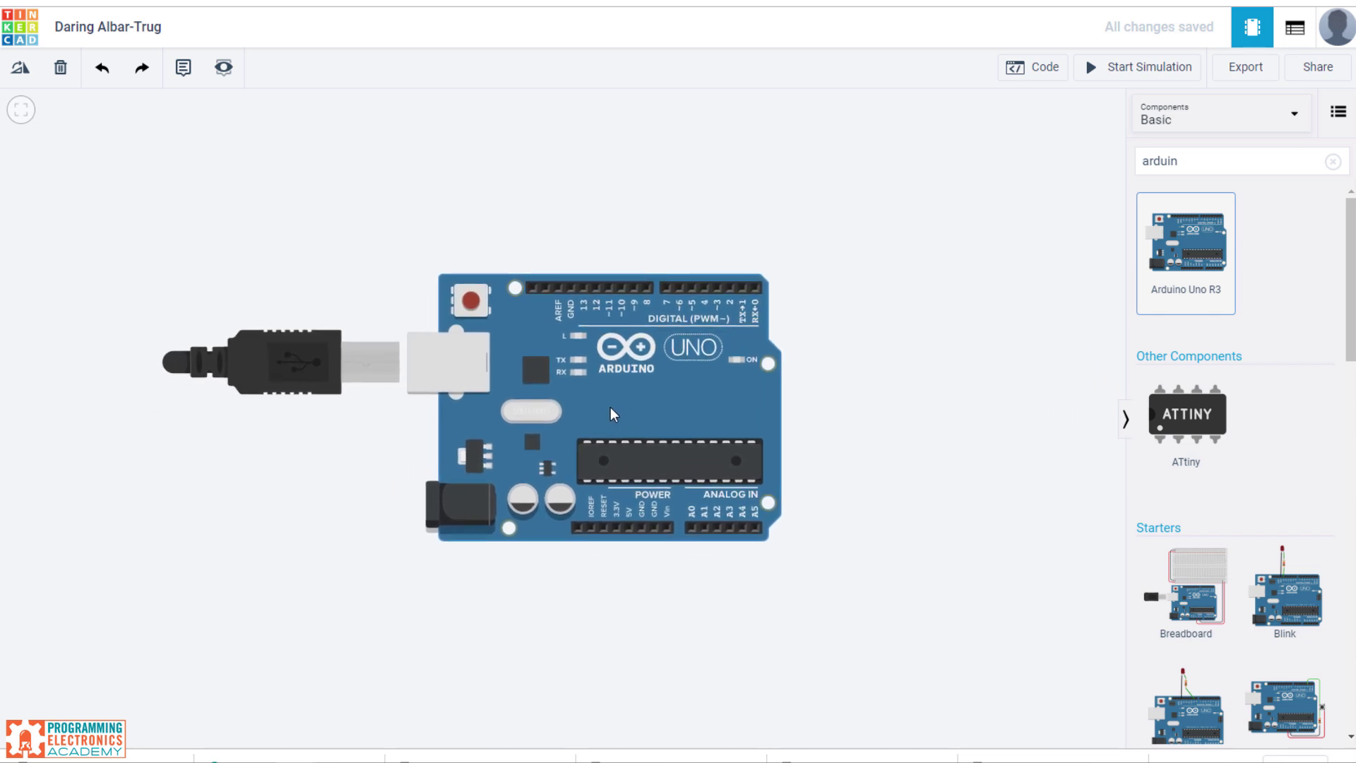
drag(875, 253, 879, 349)
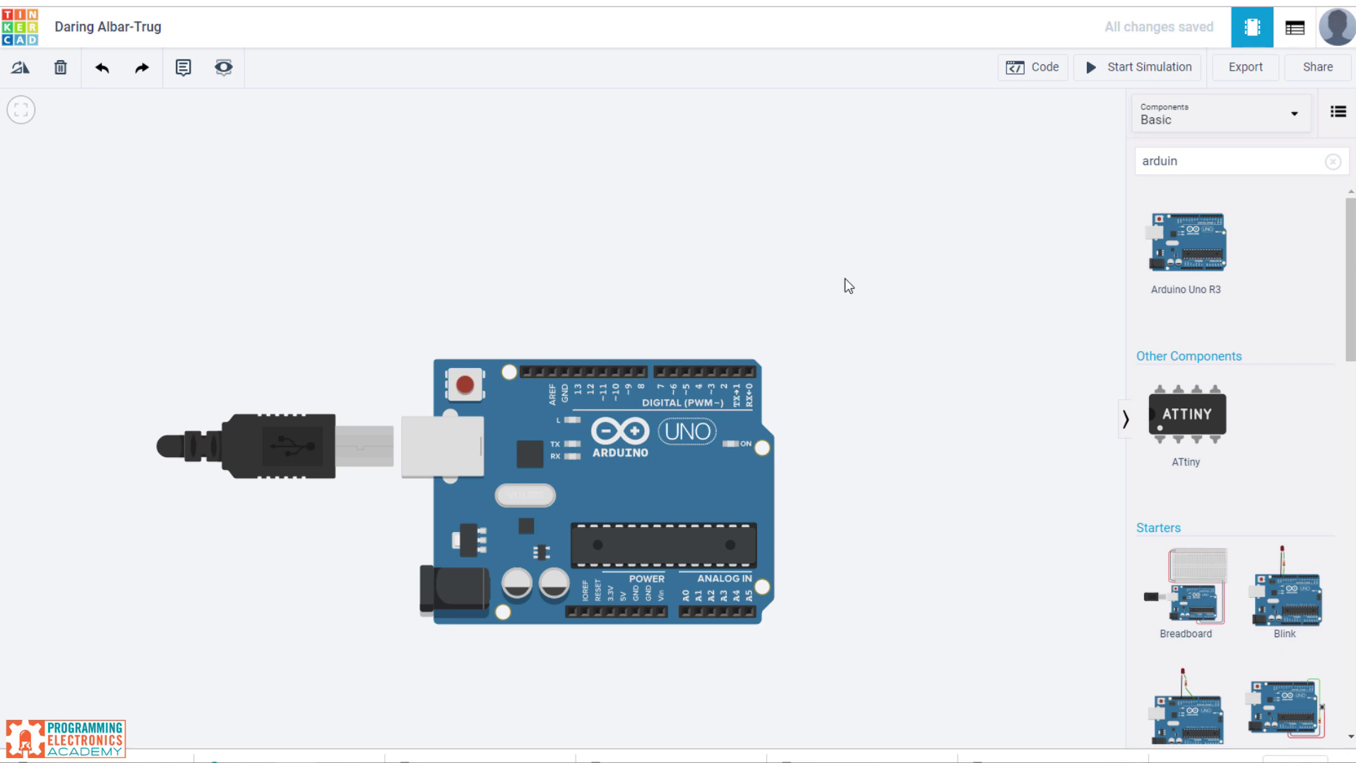
drag(884, 213, 874, 265)
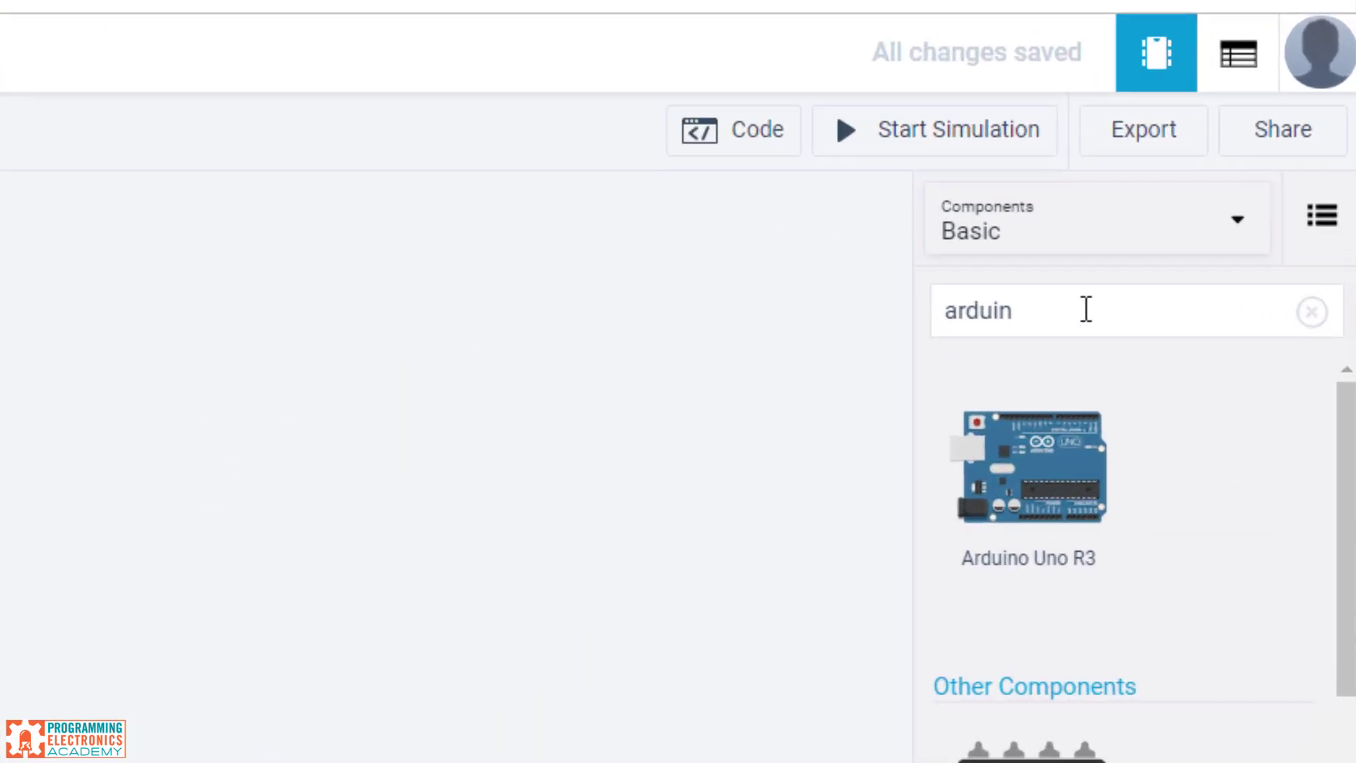
Search 'breadboard' and place a Breadboard Small above the Arduino Uno.
click(1215, 153)
double_click(988, 363)
text(breadboar)
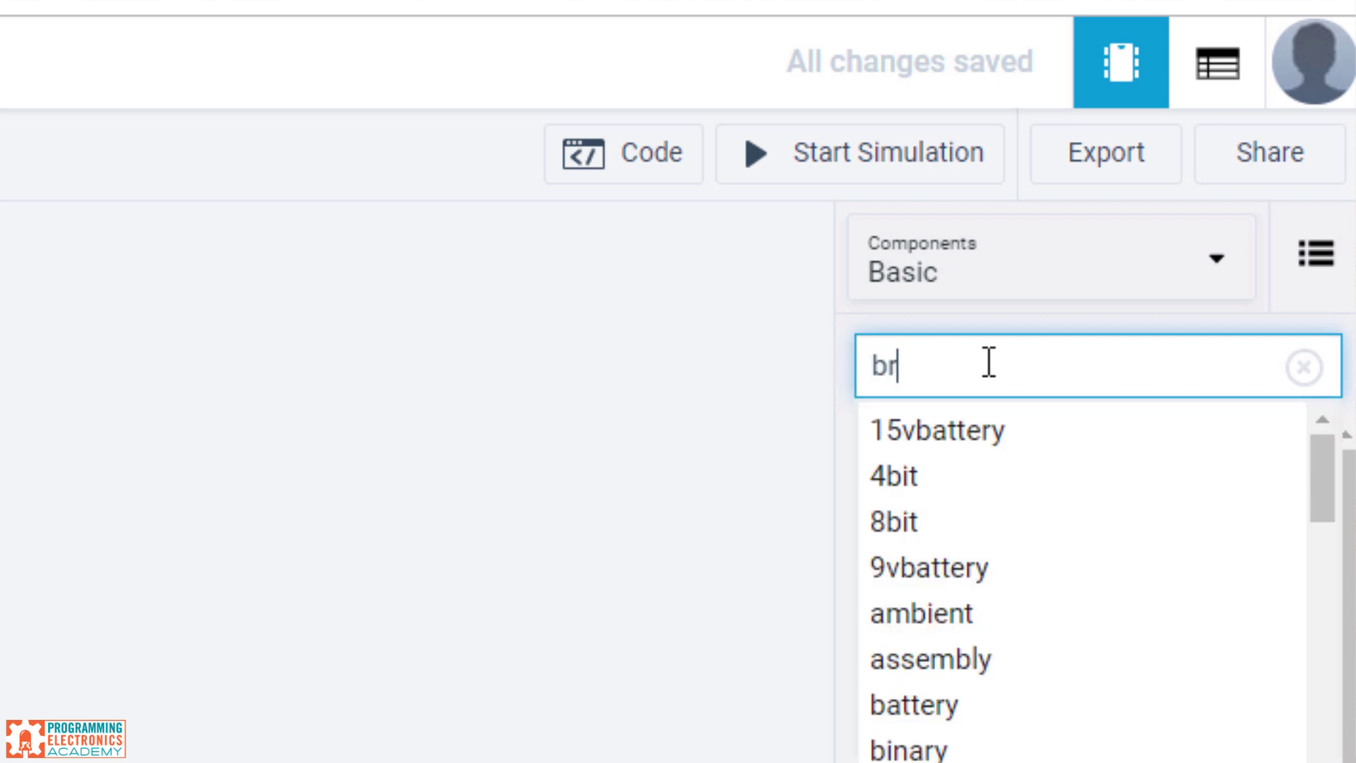
text(d)
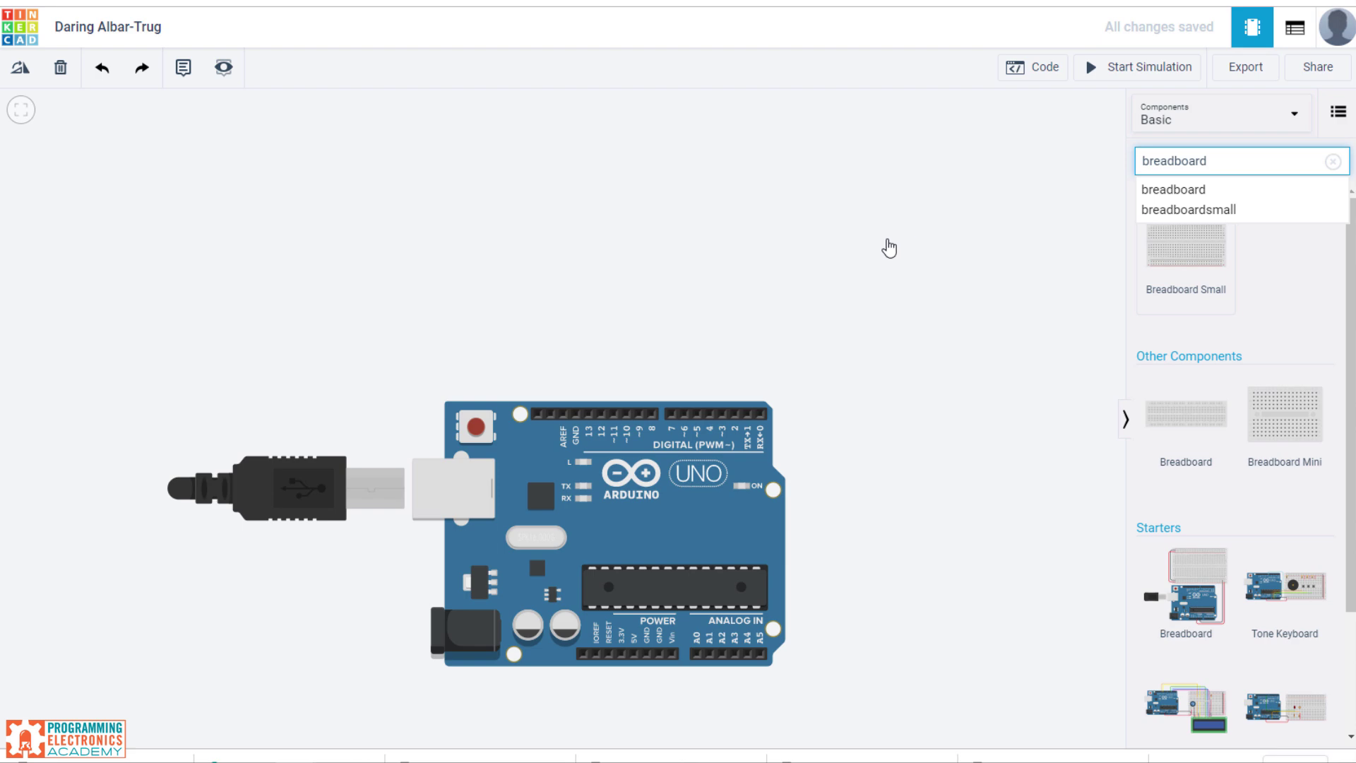
drag(889, 248, 624, 245)
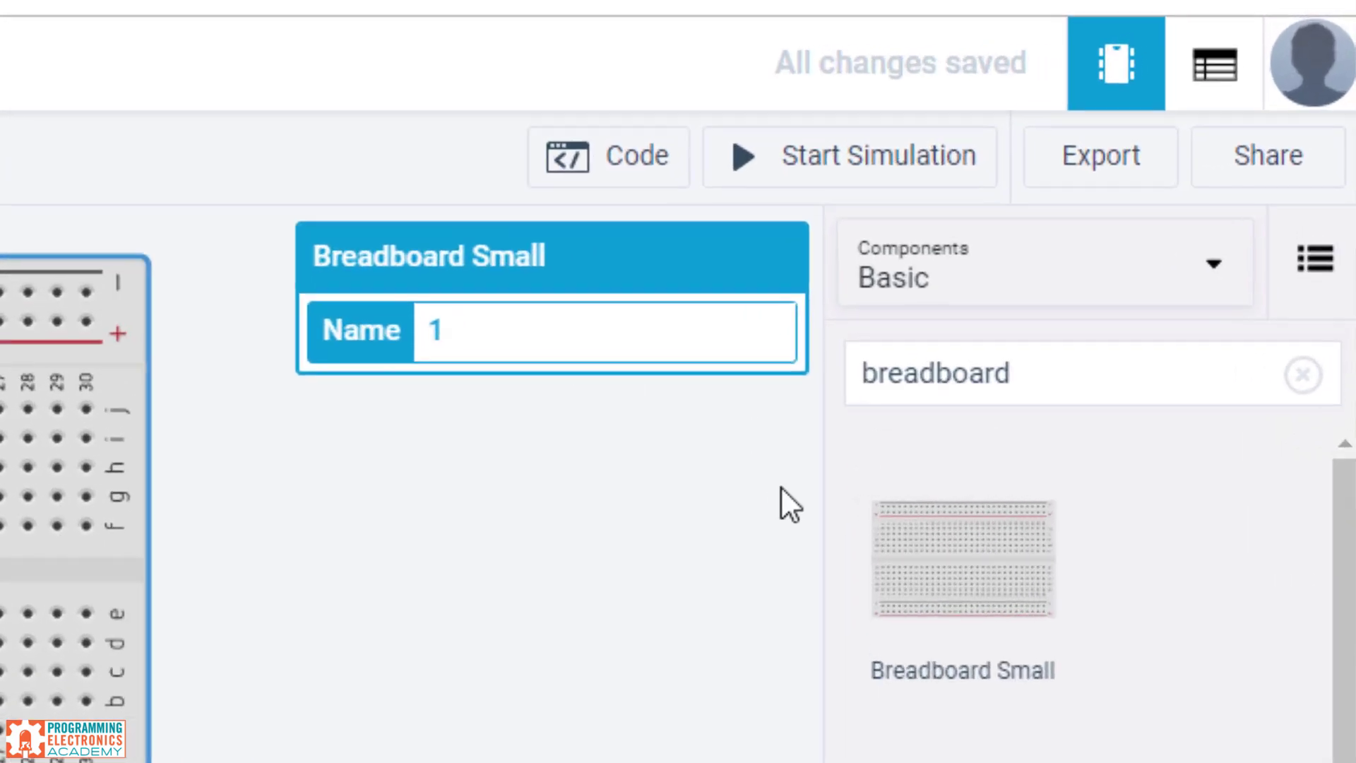
Search the components list for 'led'.
double_click(971, 396)
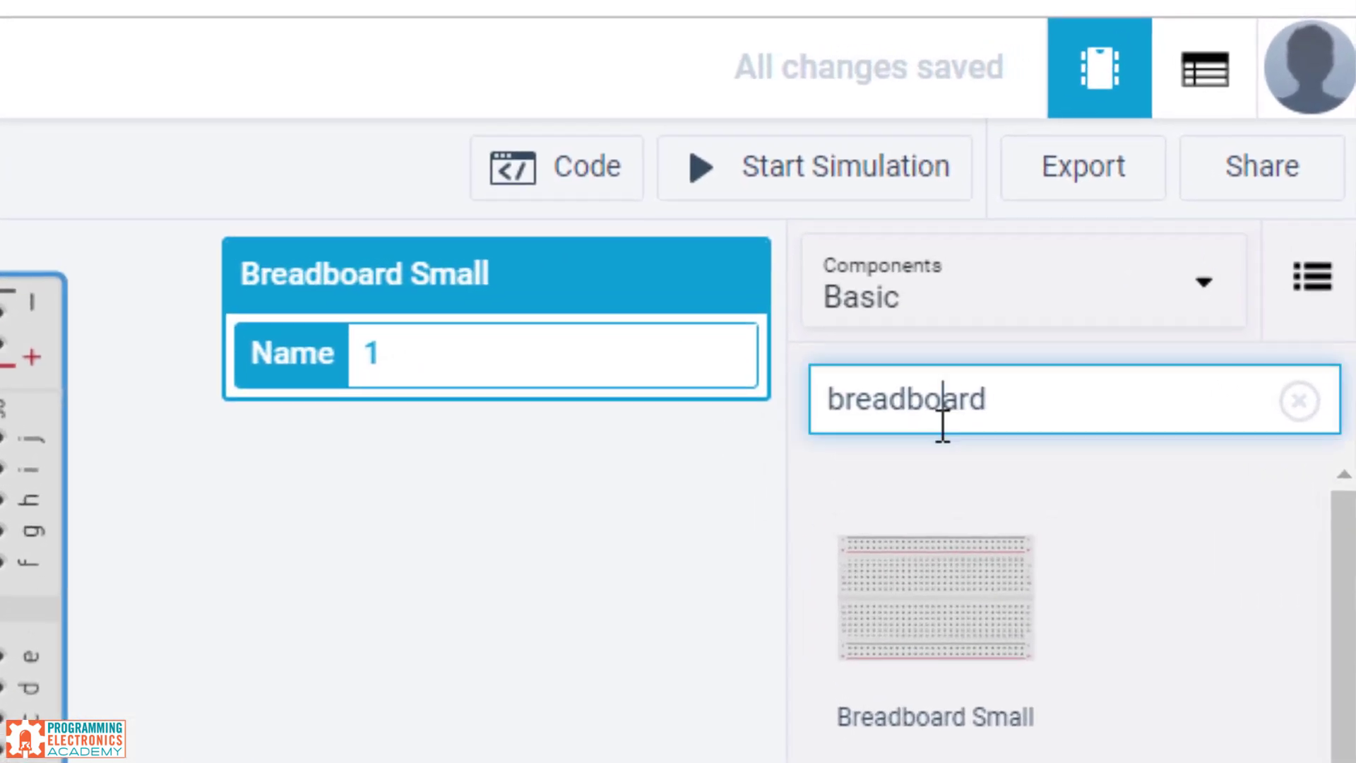
text(led)
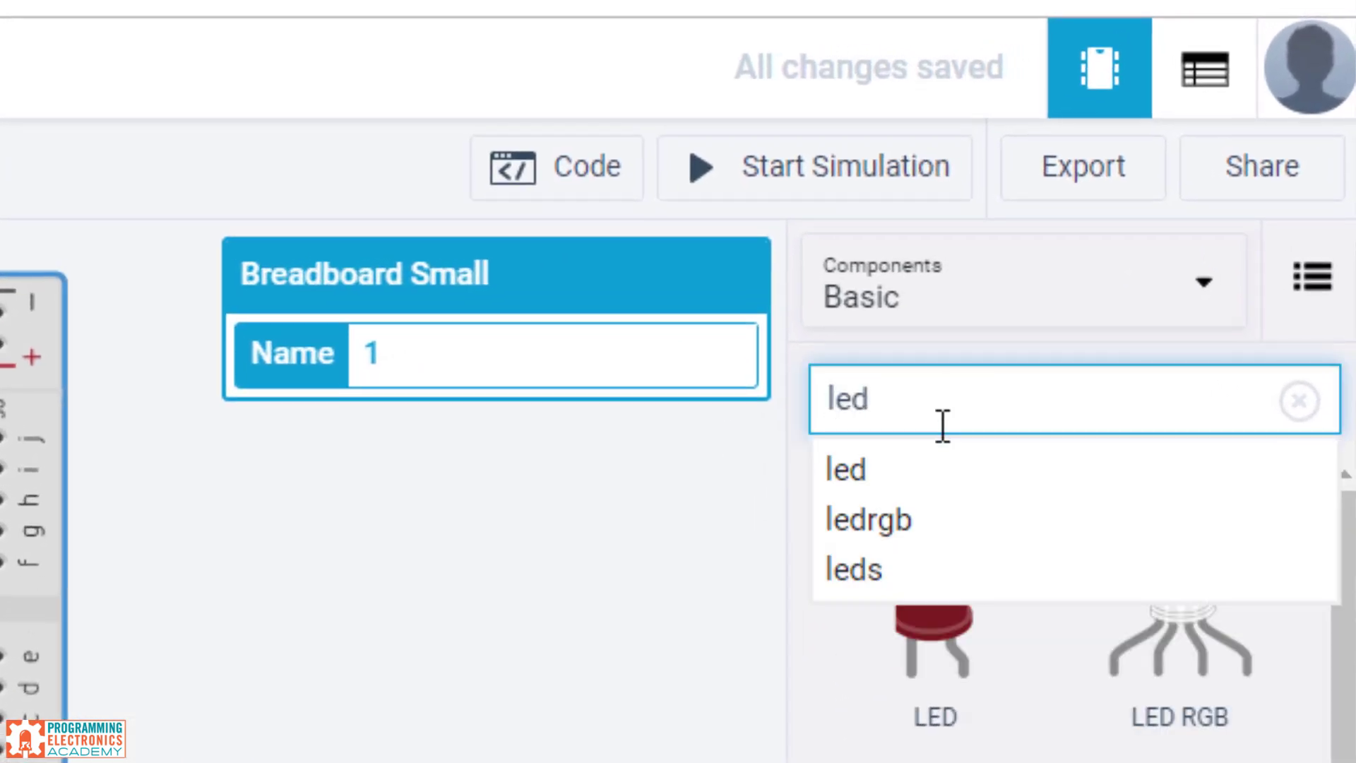
key(Return)
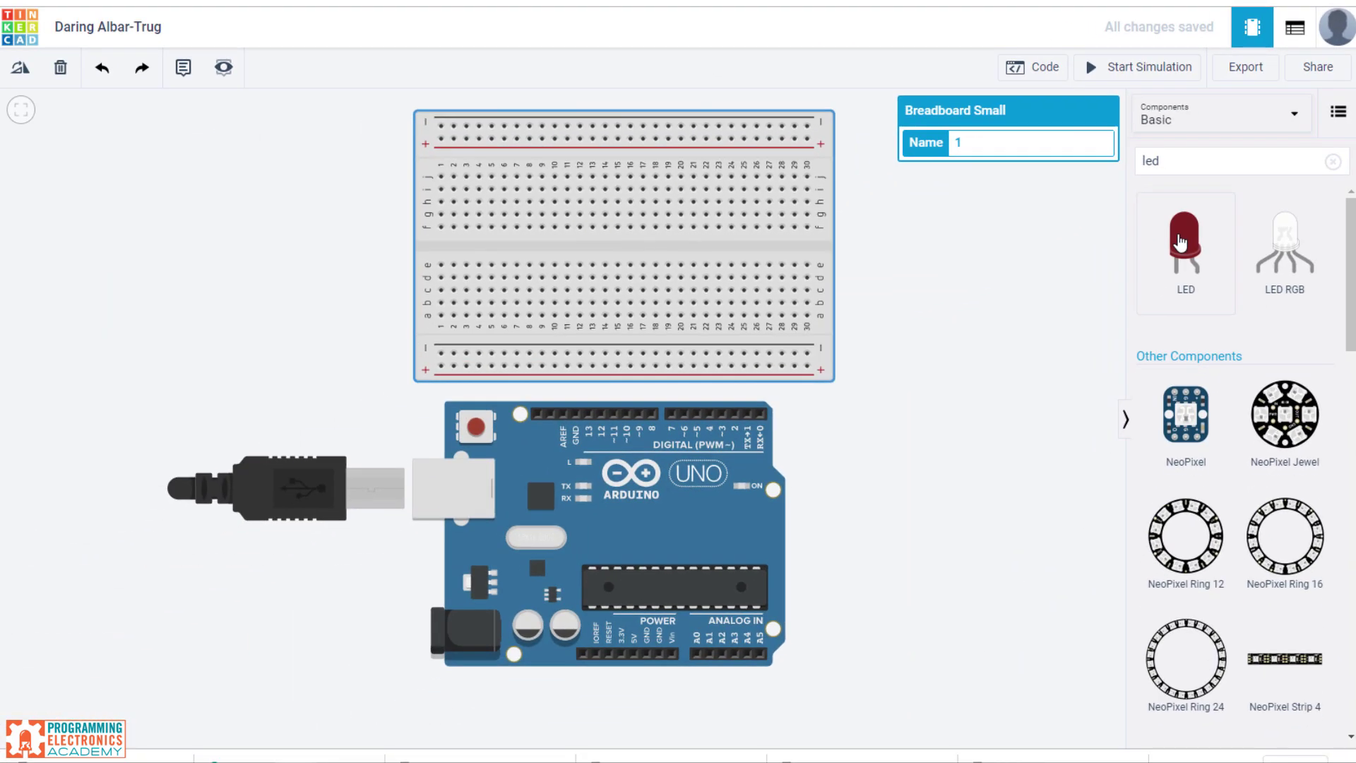
Plug an LED into the breadboard's upper half near column 12 and check its colour options.
drag(1185, 240, 597, 236)
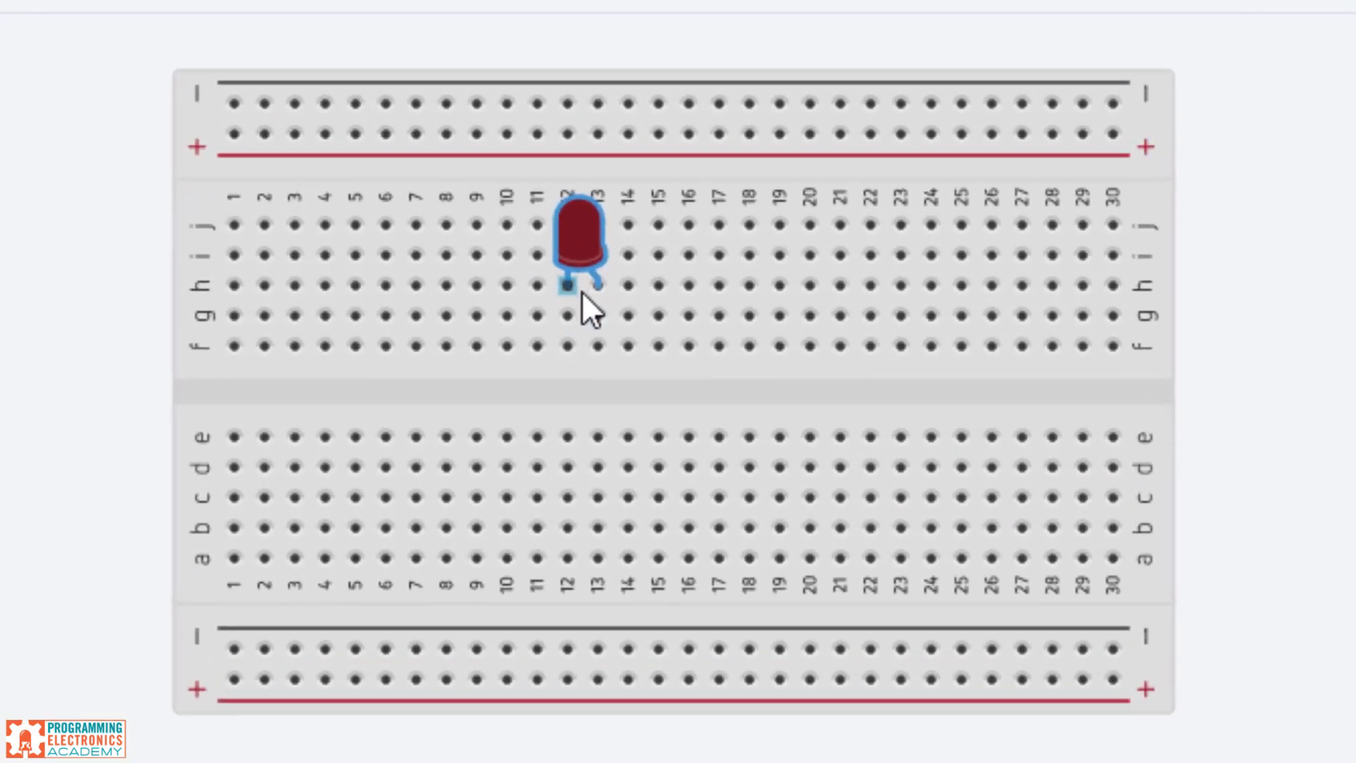
mouse_move(582, 291)
mouse_down()
mouse_move(582, 307)
mouse_move(566, 257)
mouse_move(582, 279)
mouse_up()
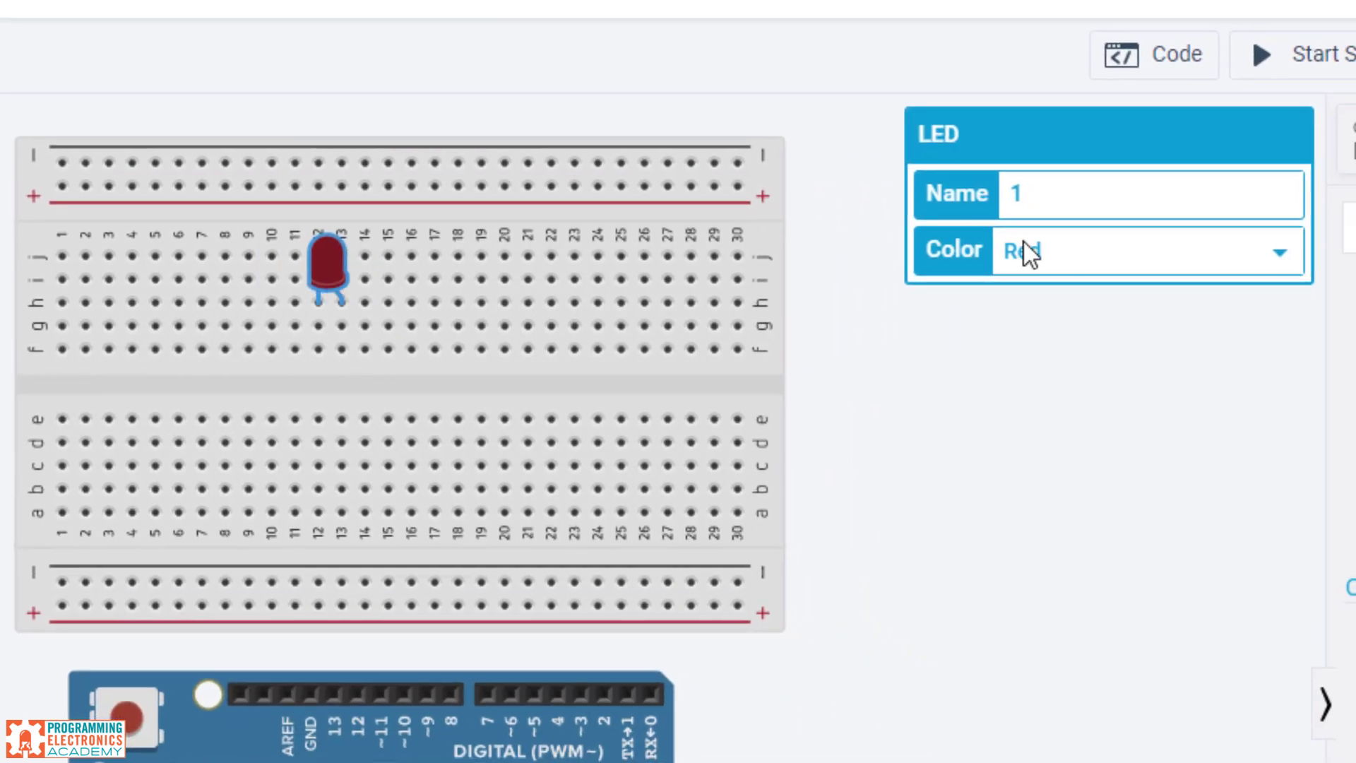
click(1134, 257)
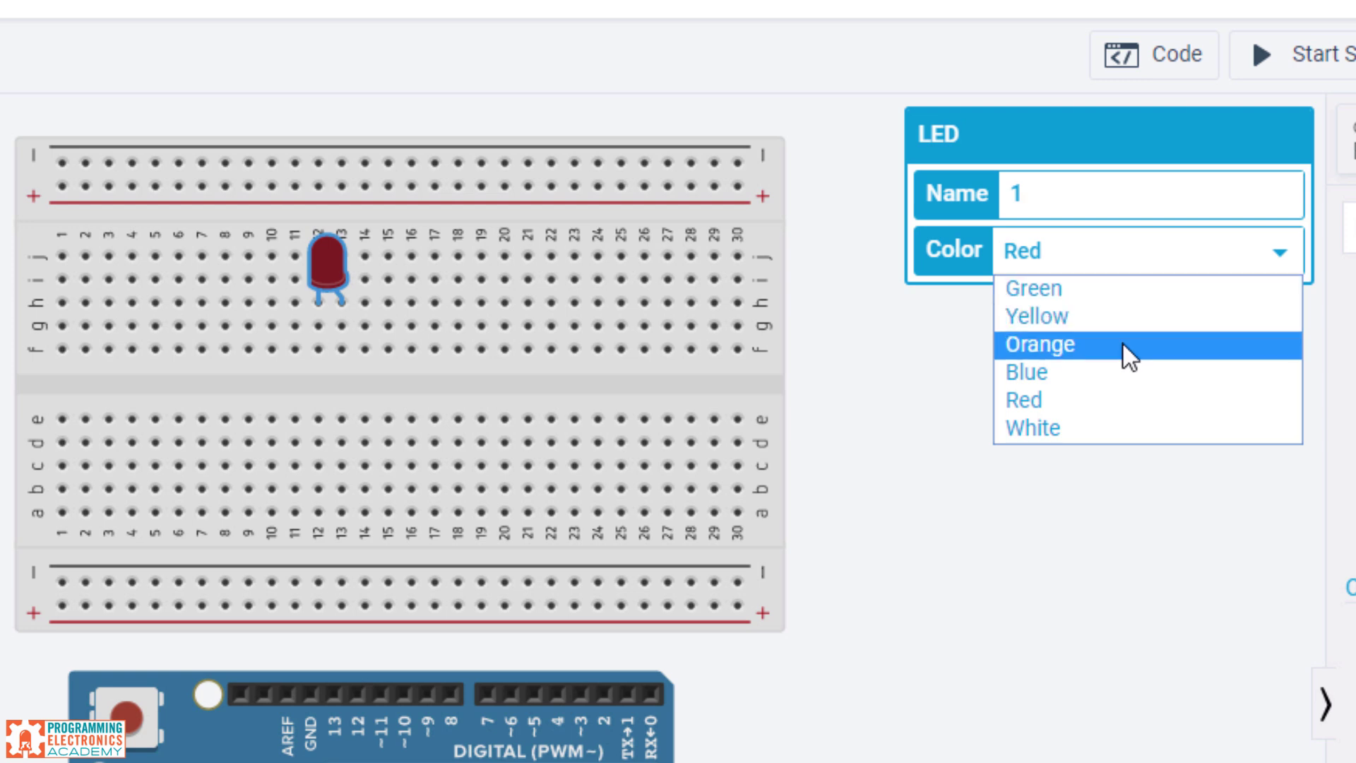
Keep the LED red, search 'resi', and place a resistor on the breadboard below the LED.
click(1085, 507)
double_click(1352, 233)
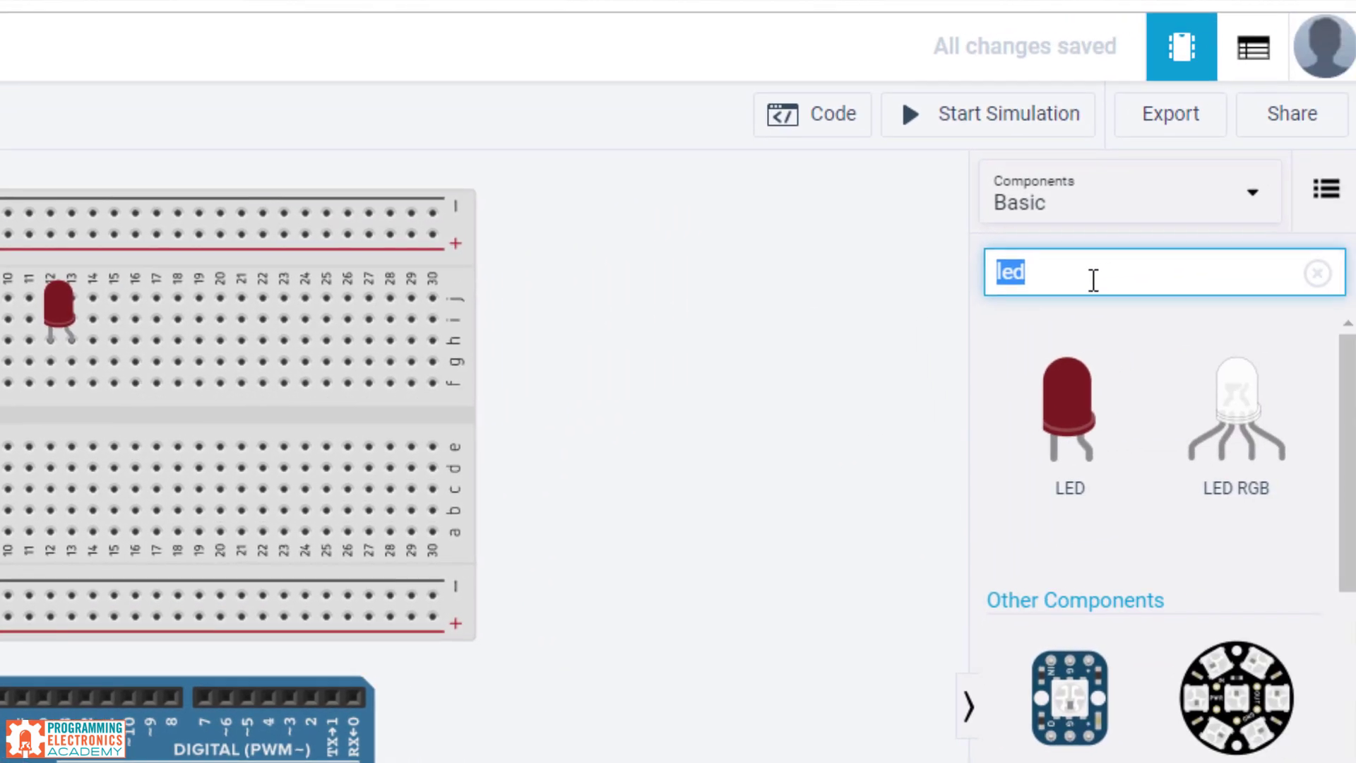
text(reis)
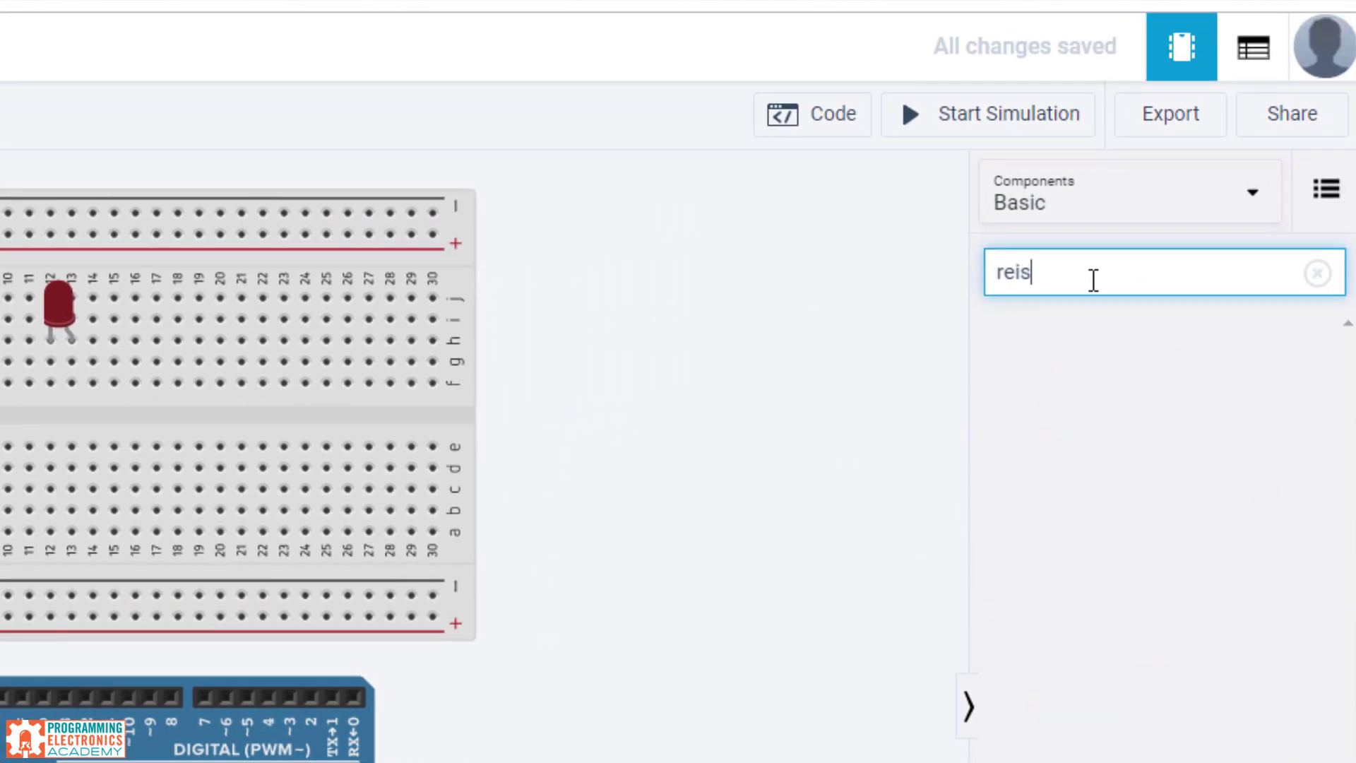
key(BackSpace)
text(si)
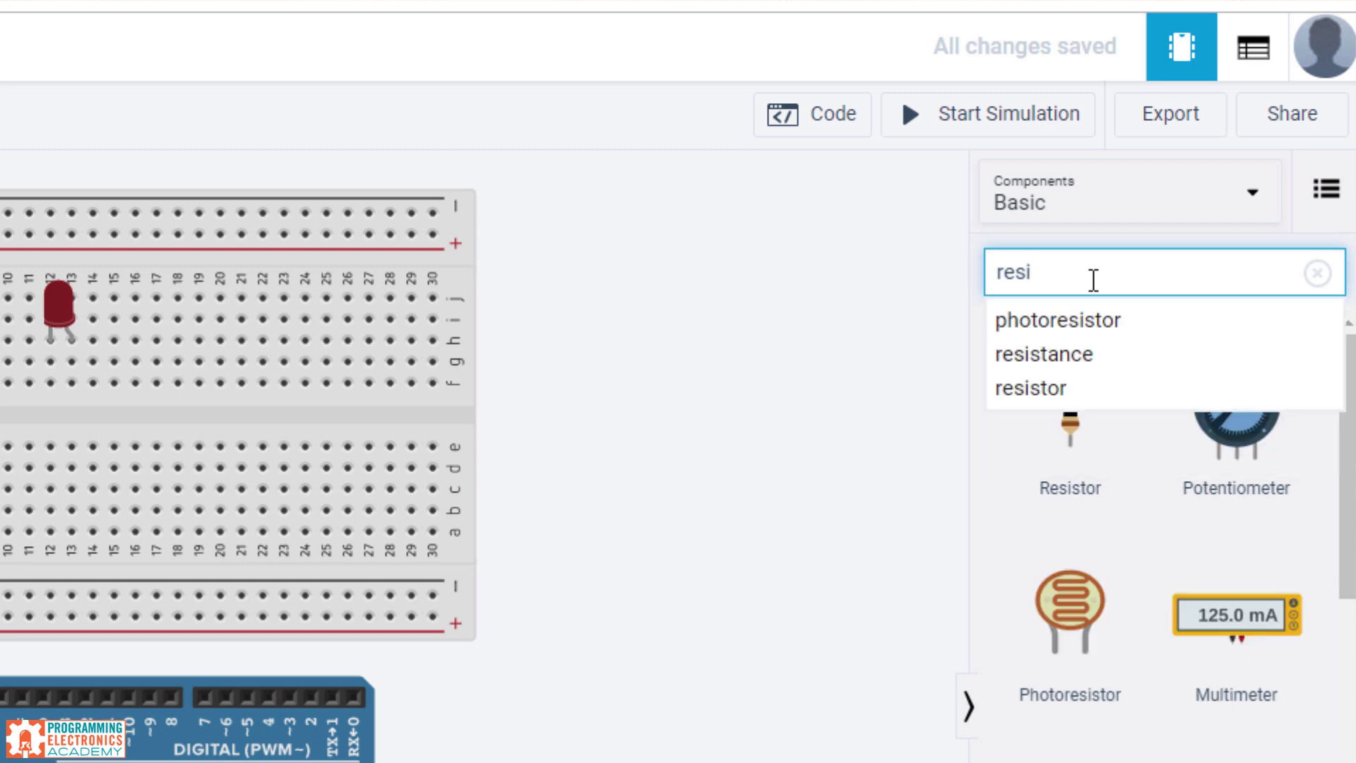
key(Down)
drag(1070, 441, 78, 443)
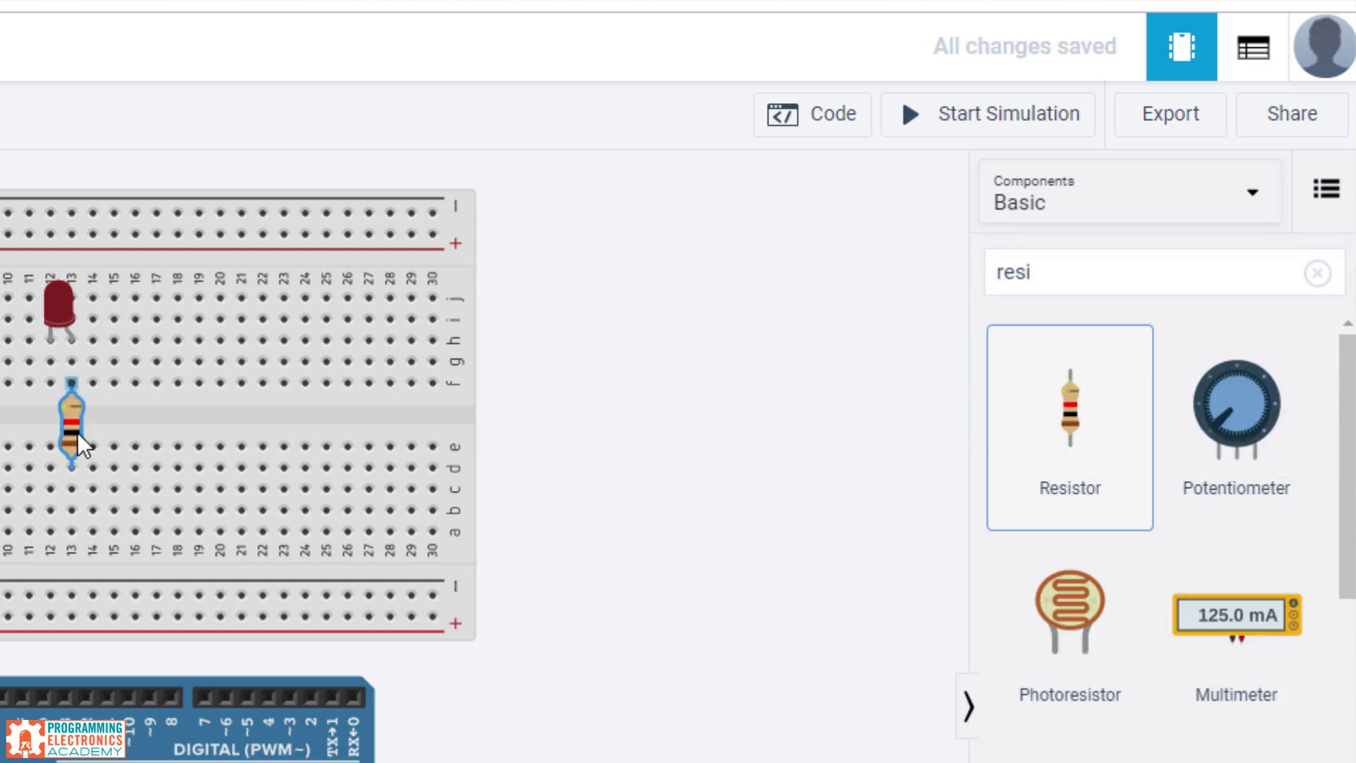
Set the resistor's resistance to 220 Ω.
click(77, 432)
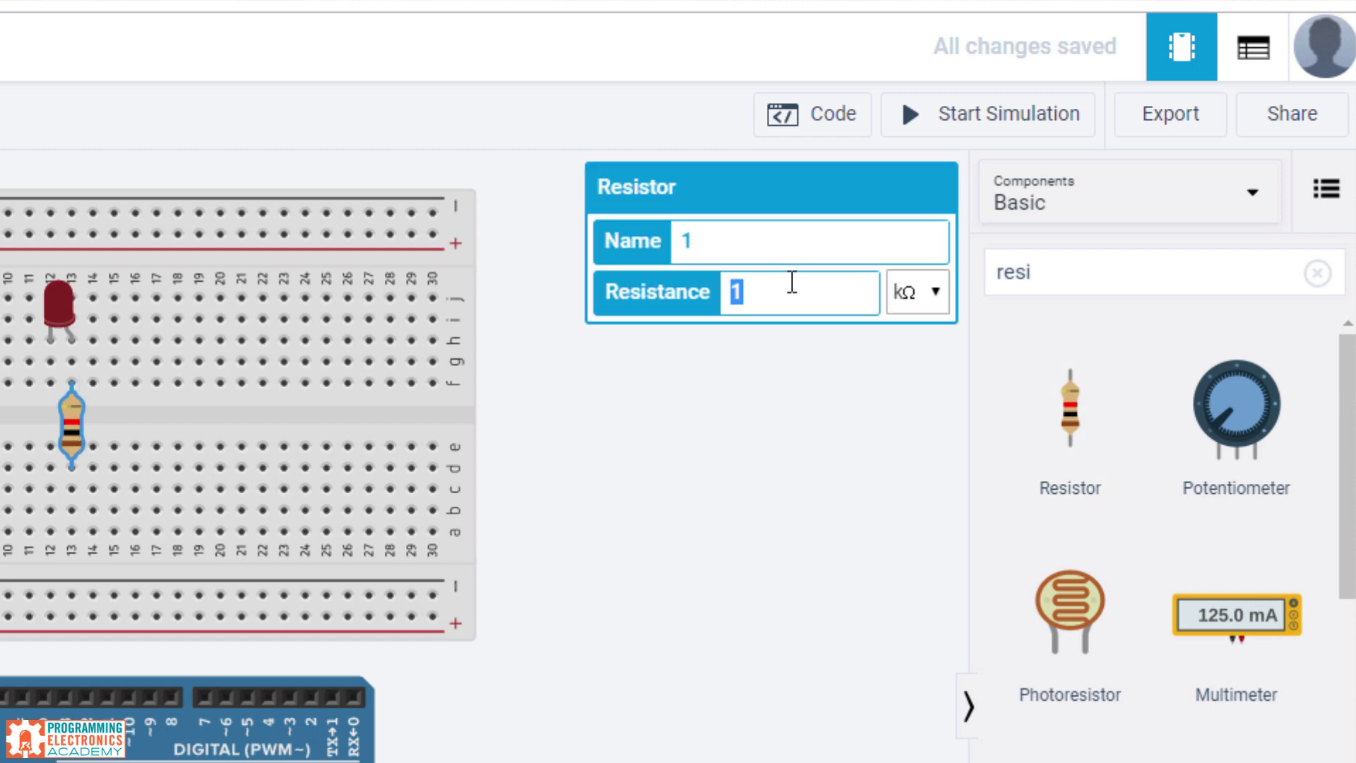
text(220)
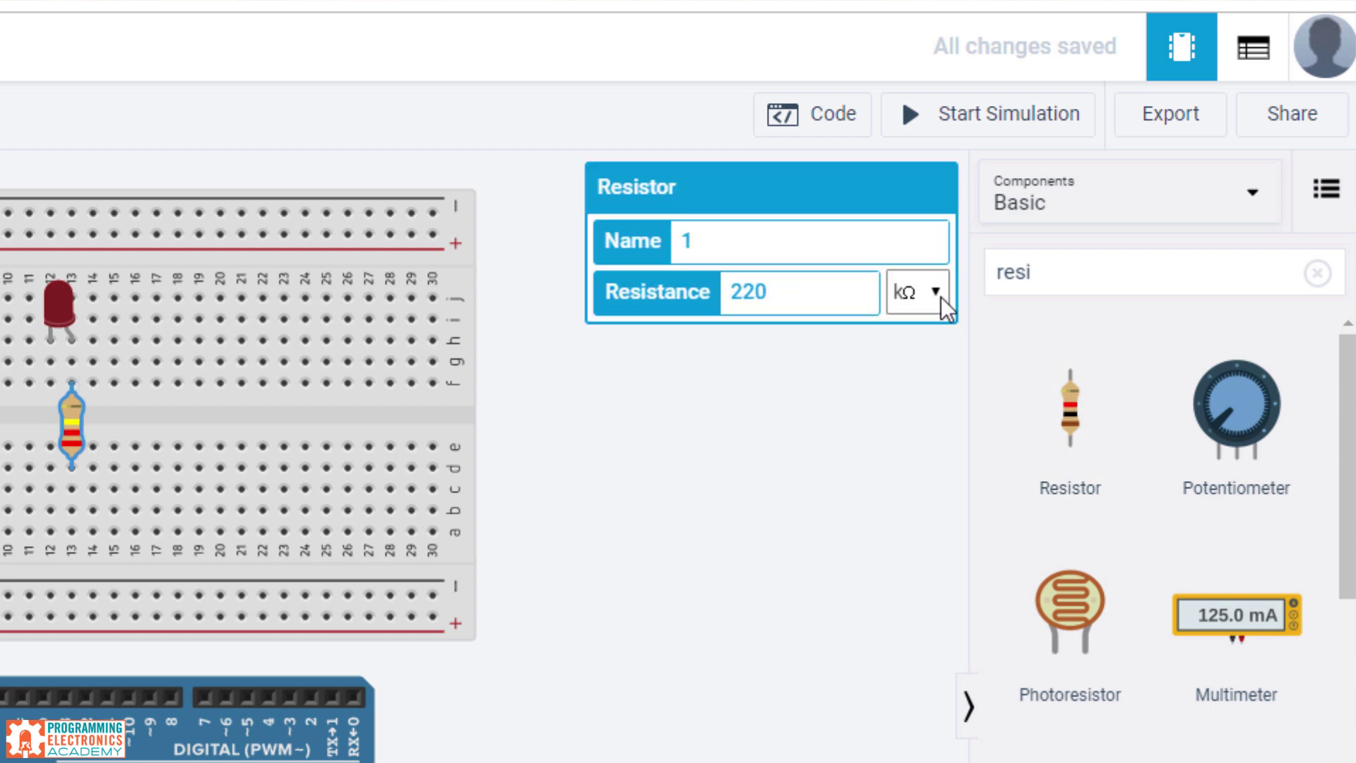
click(941, 296)
click(926, 429)
click(802, 290)
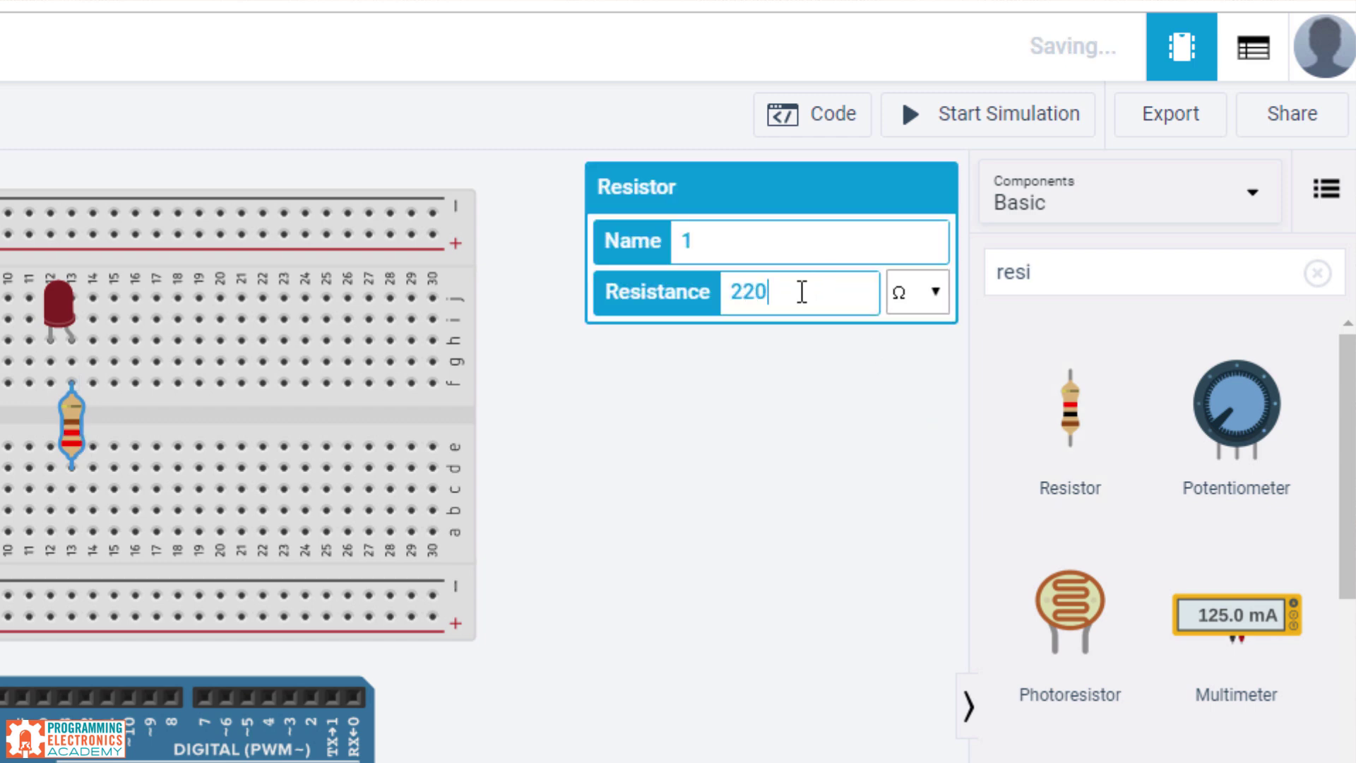
click(548, 493)
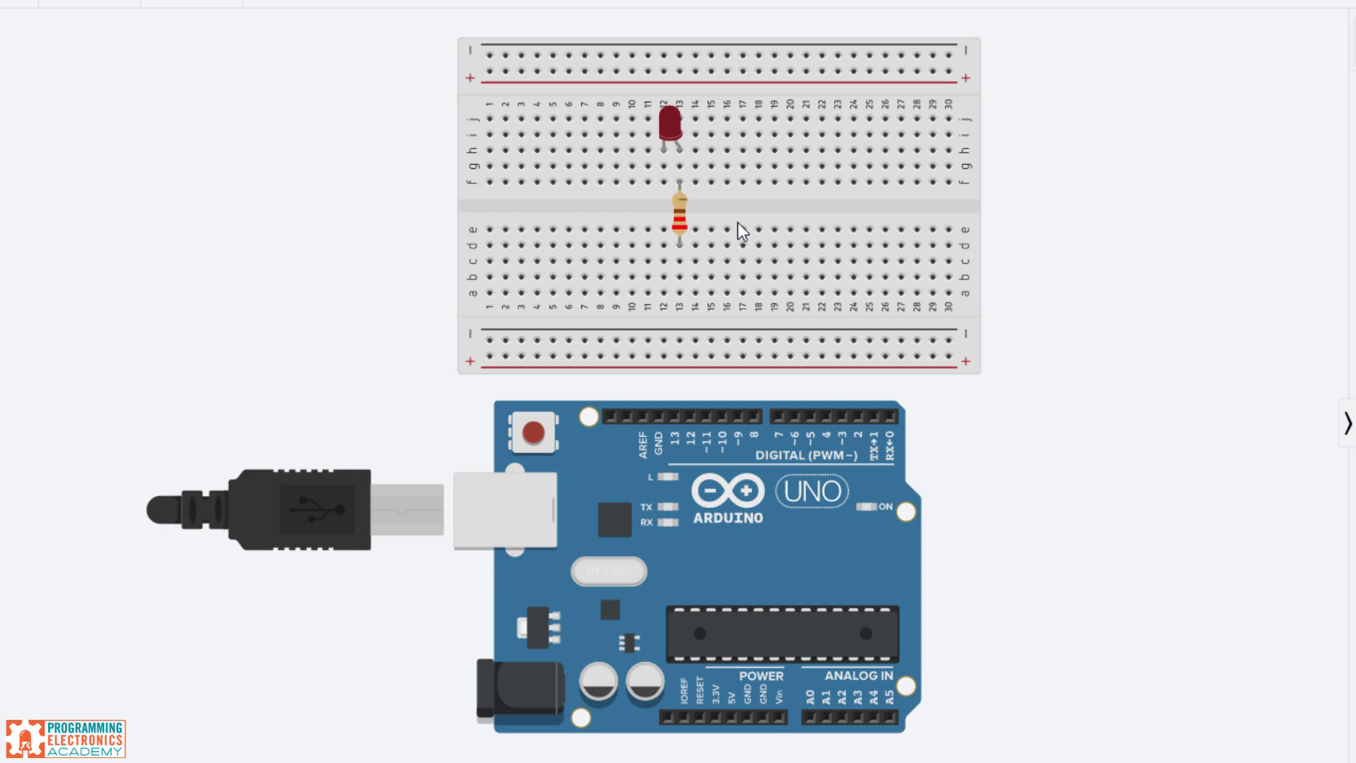
Wire breadboard hole b13 to Arduino pin 13 and nudge the board slightly right.
click(679, 278)
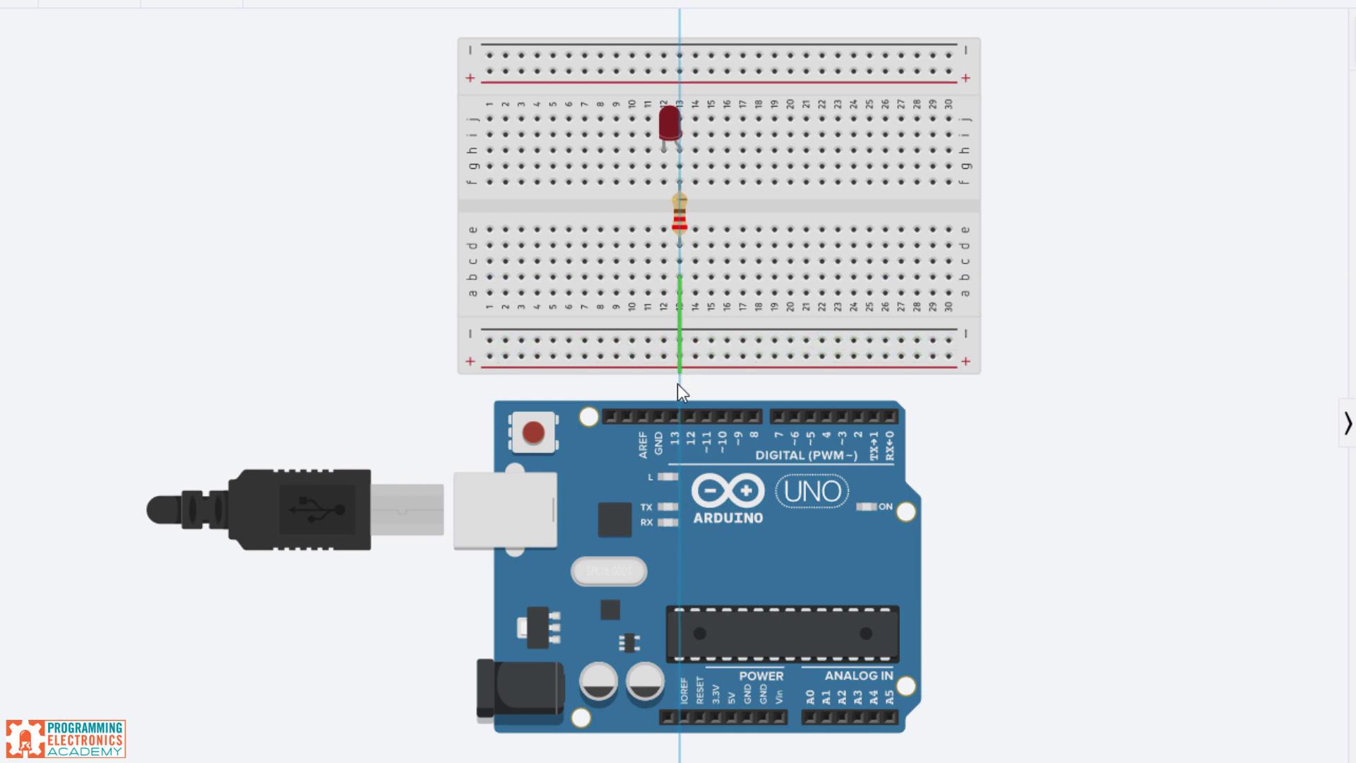
click(675, 417)
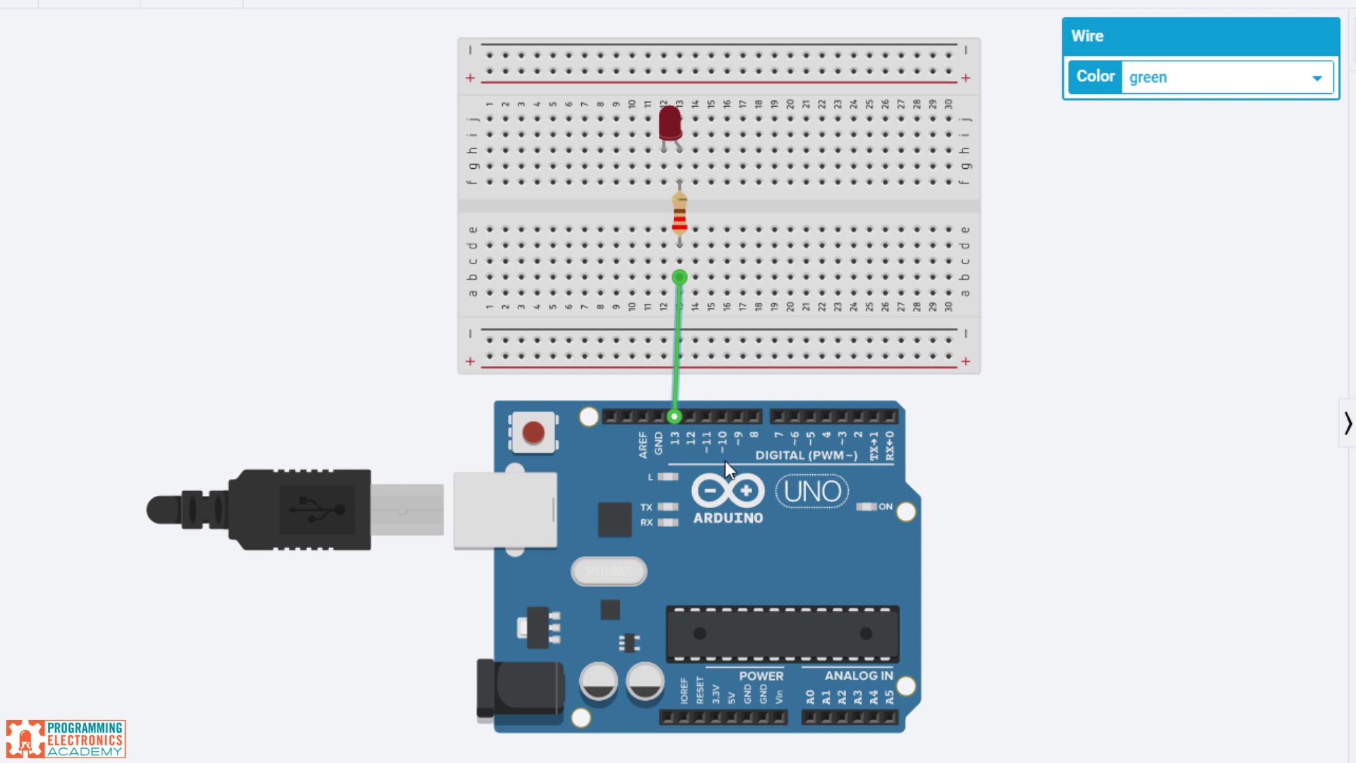
click(734, 545)
drag(735, 545, 747, 552)
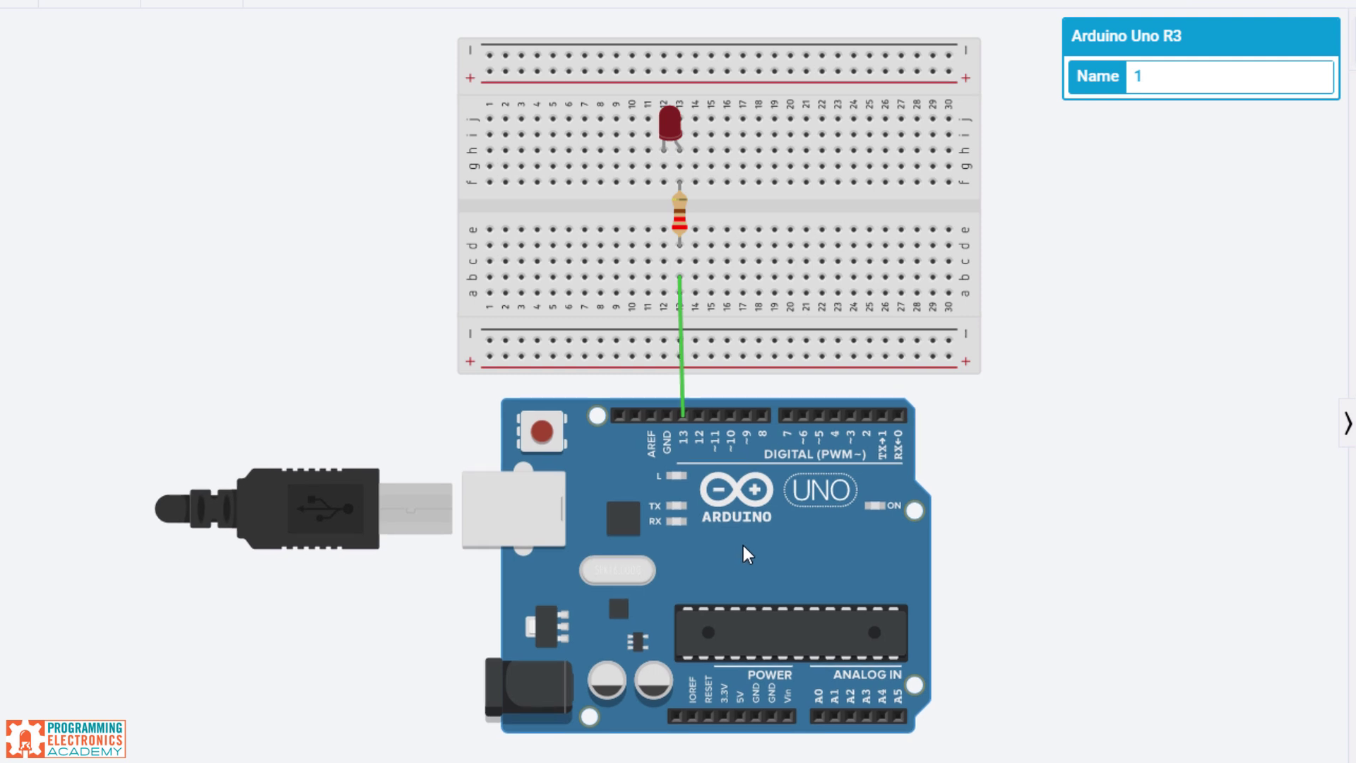
Run a wire from the LED leg at f12 around the breadboard's left side toward GND.
click(668, 184)
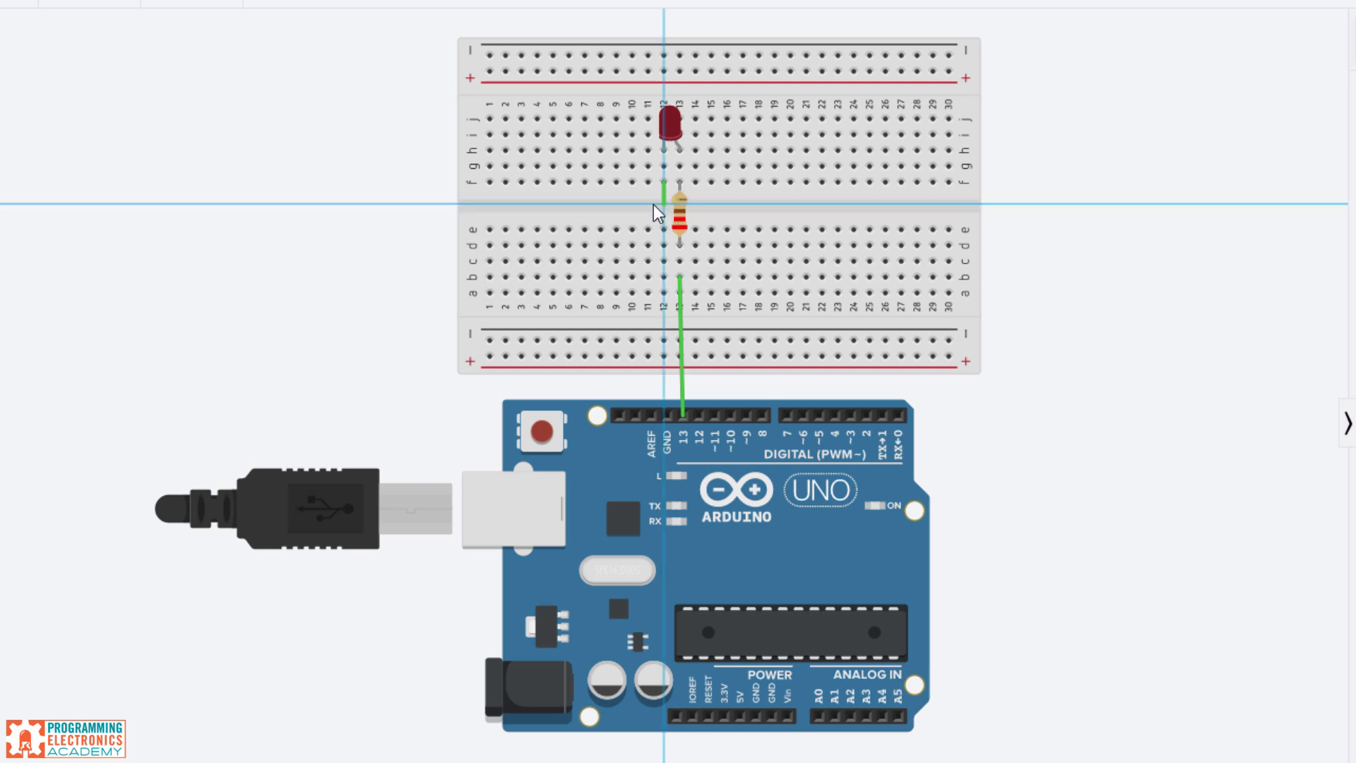
click(663, 203)
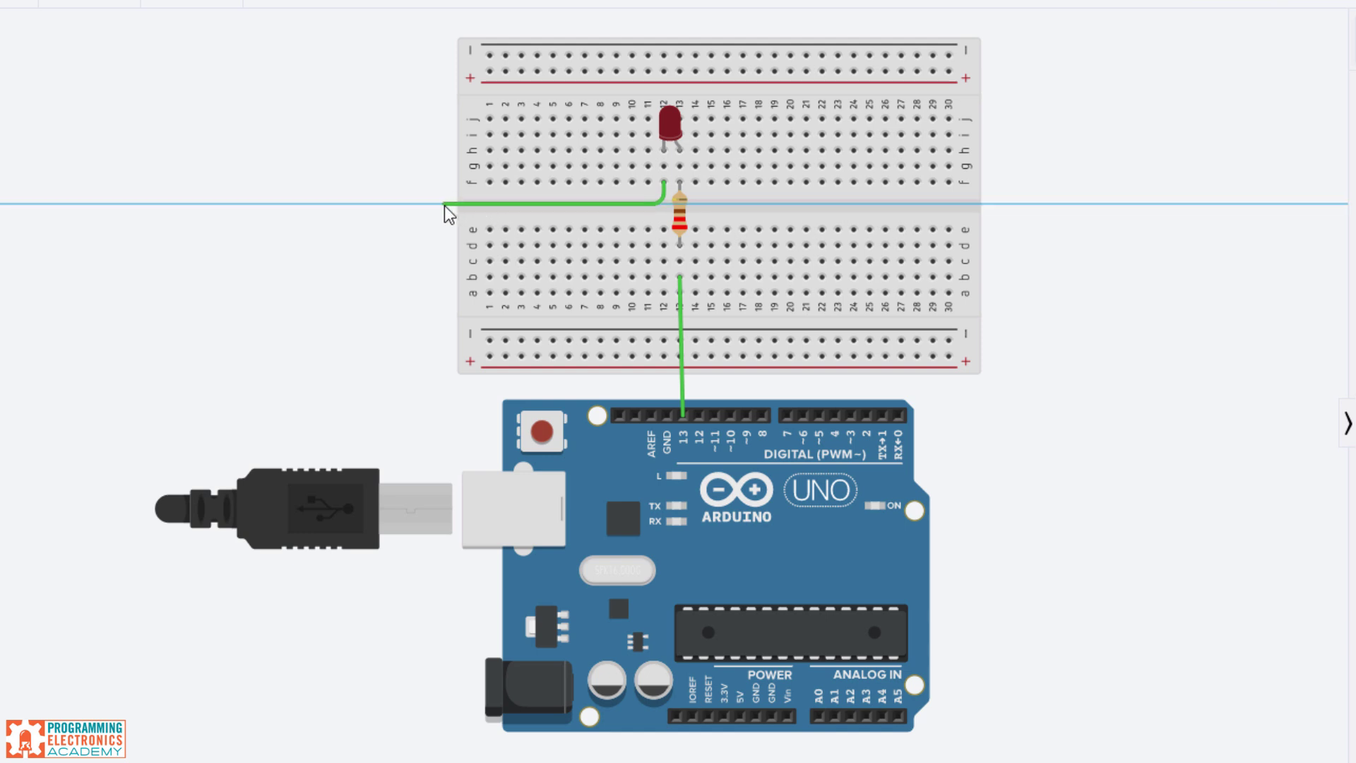
click(443, 205)
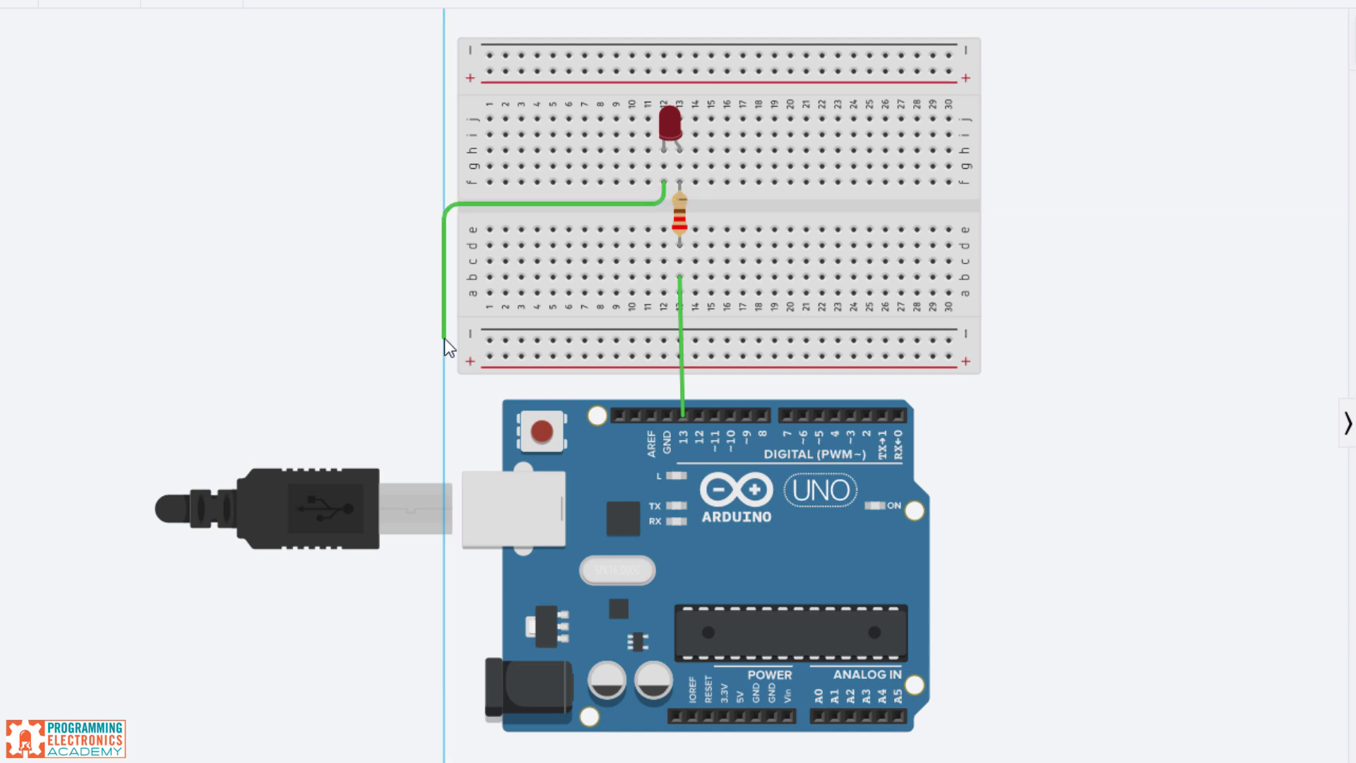
click(443, 384)
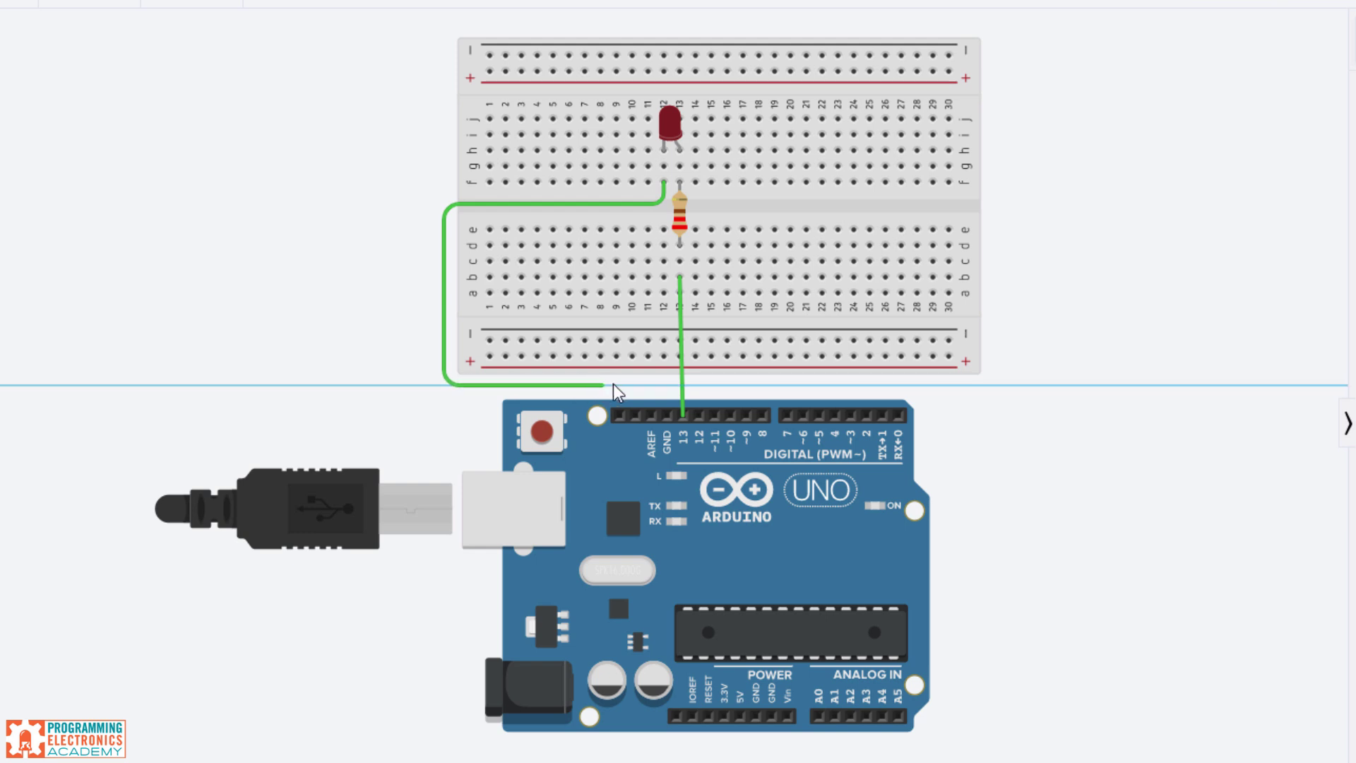
click(667, 383)
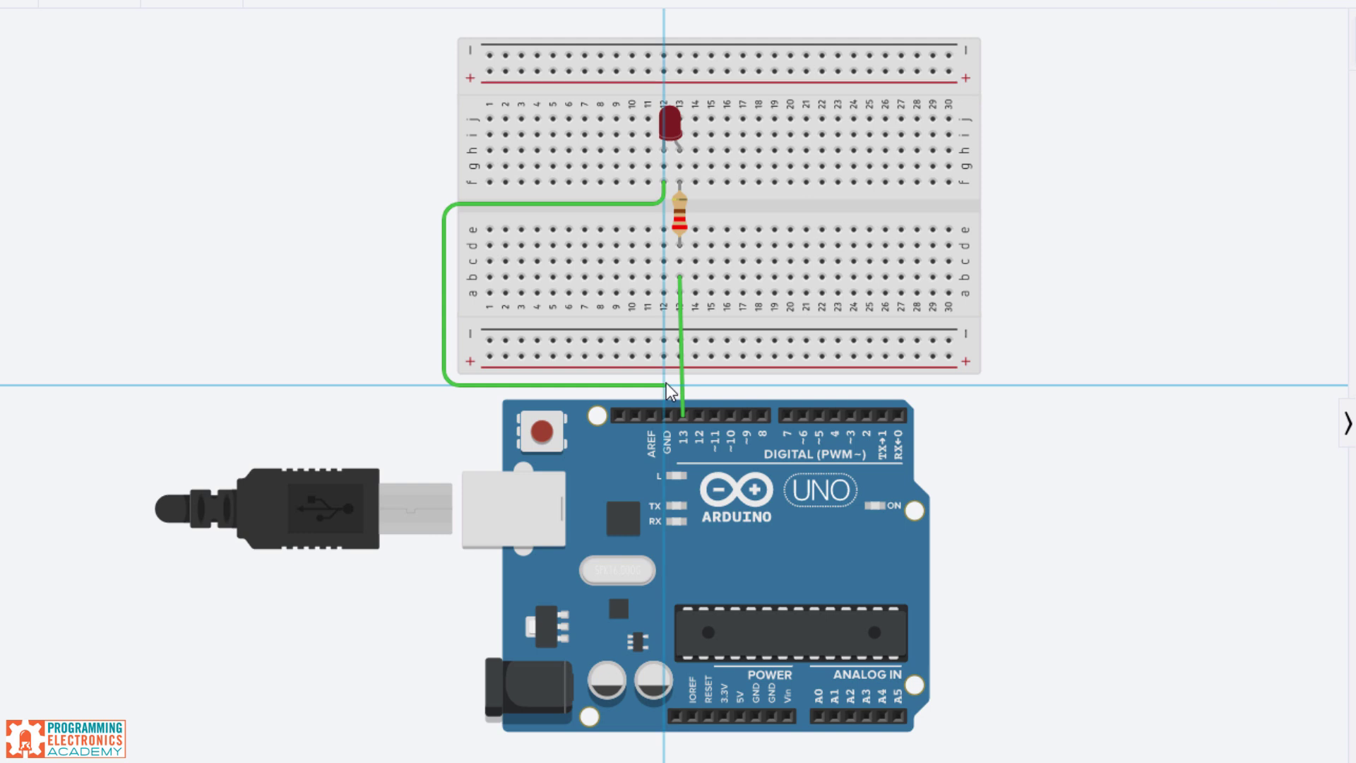
Finish the LED wire on the GND pin and make it black.
click(667, 414)
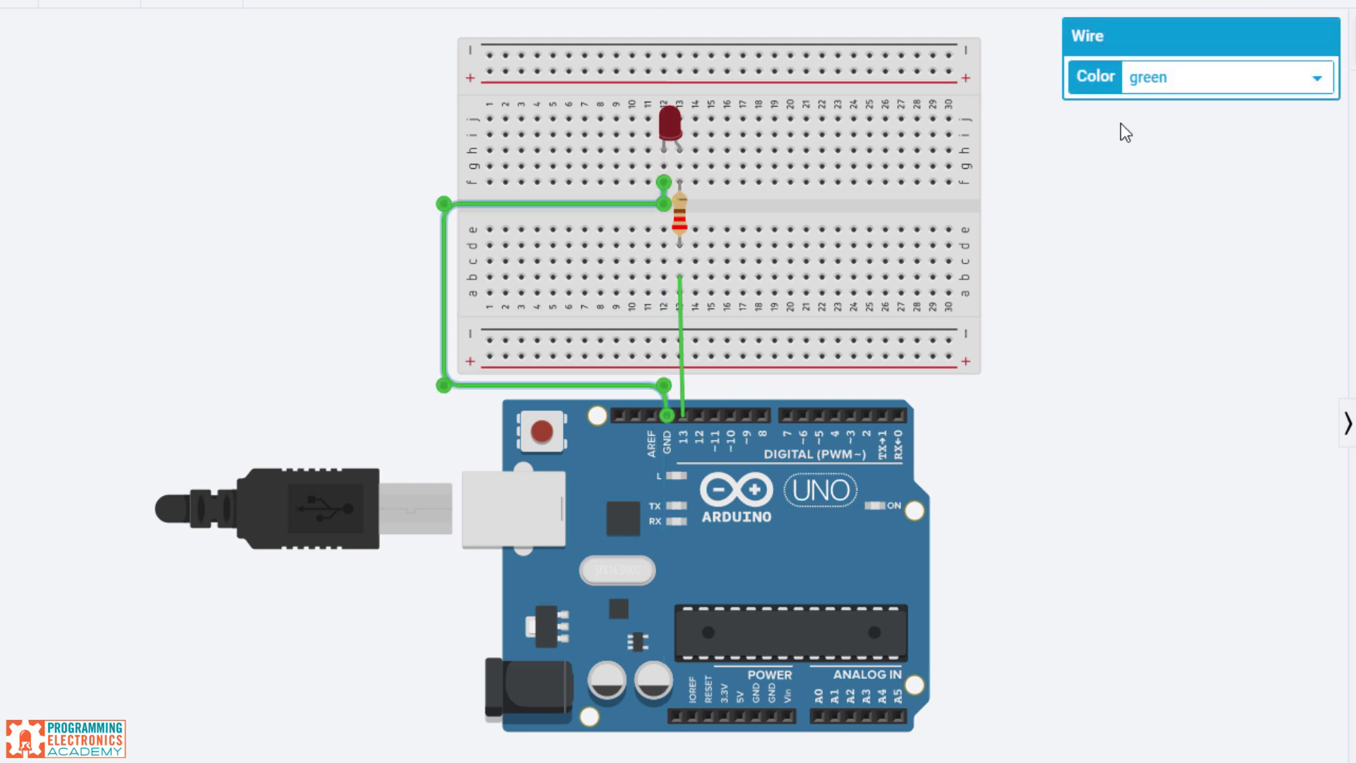
click(1192, 75)
click(1183, 102)
click(1144, 254)
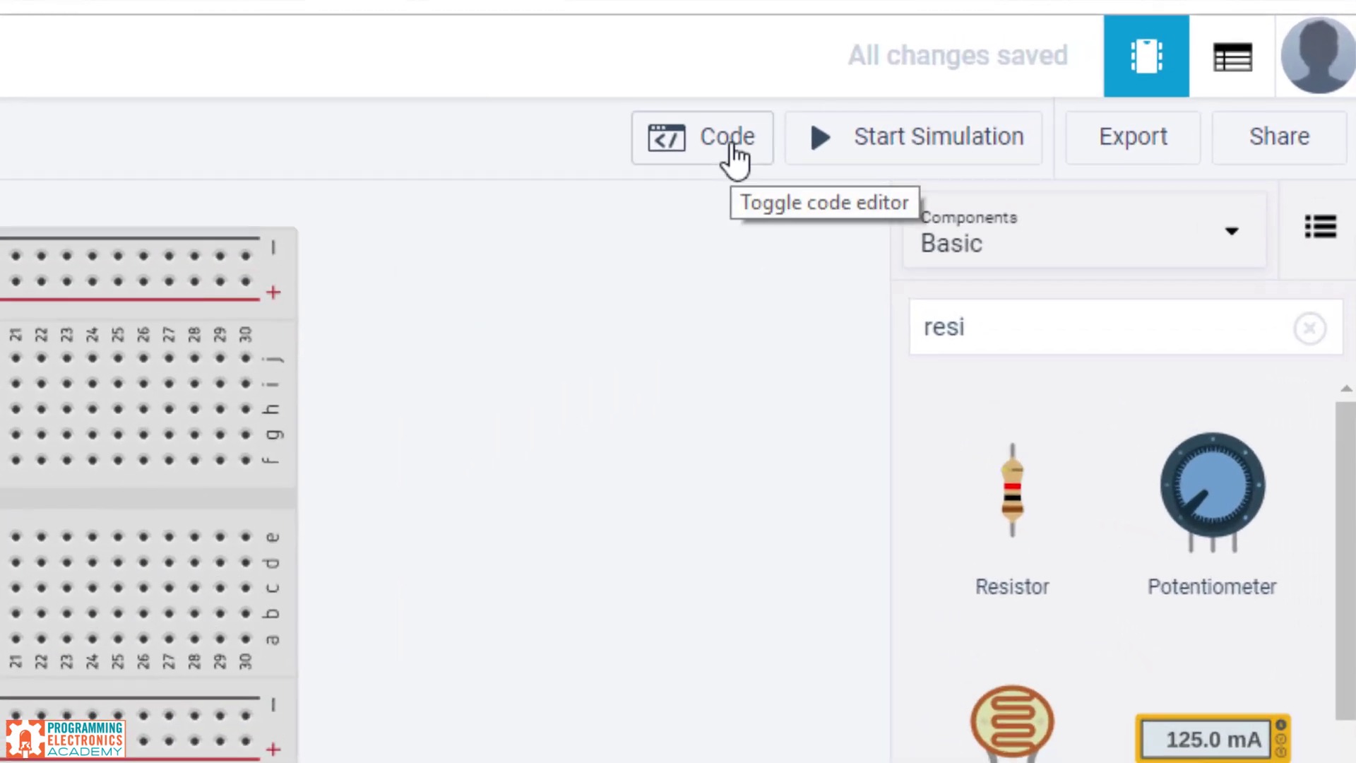
Switch the code editor from Blocks to Text, accepting the conversion of the blink sketch.
click(734, 156)
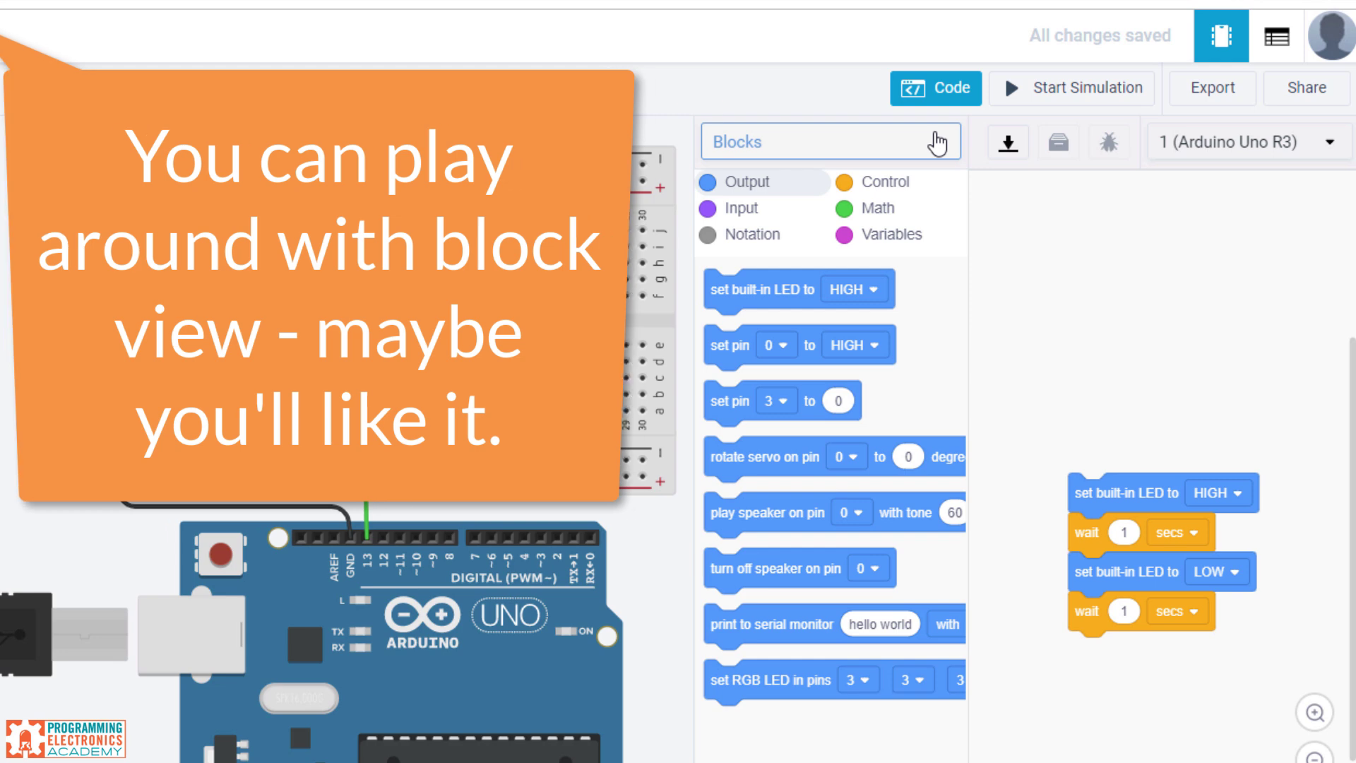
click(937, 144)
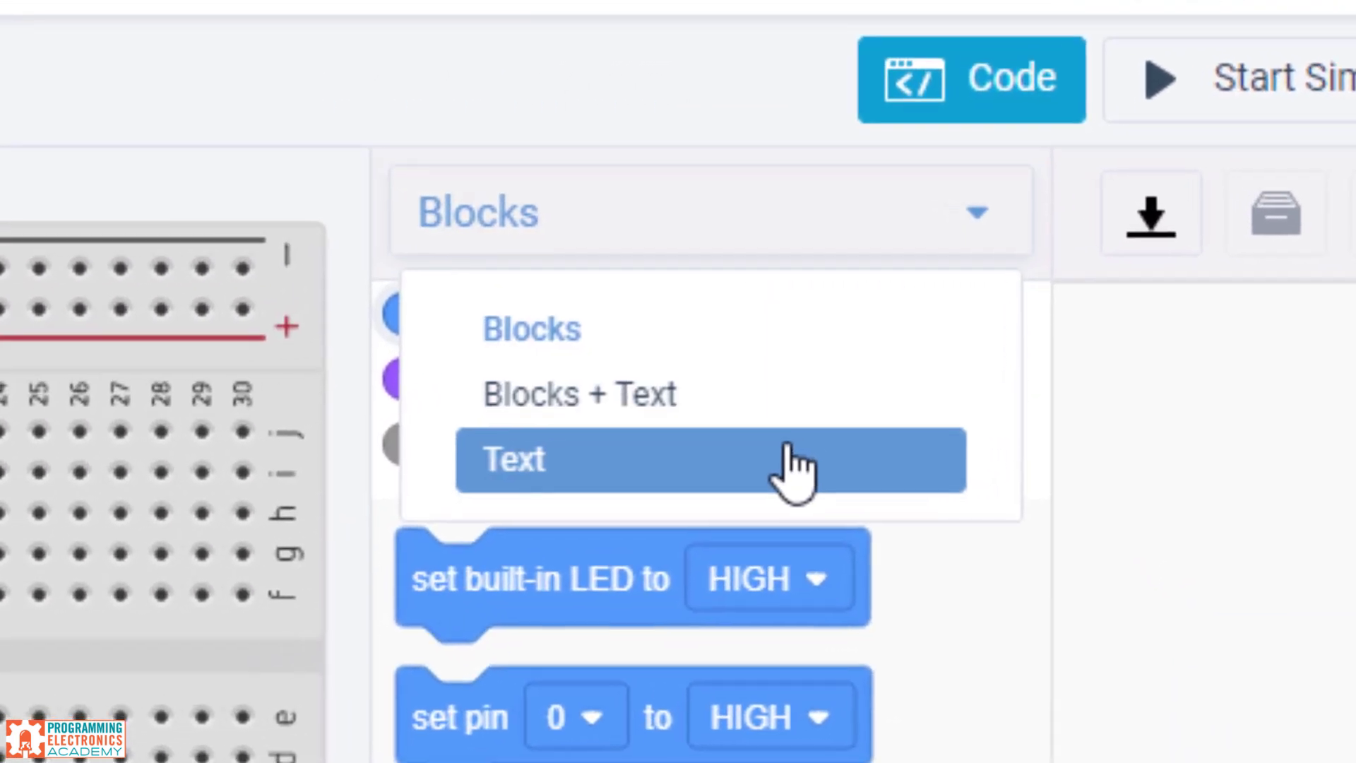
click(720, 466)
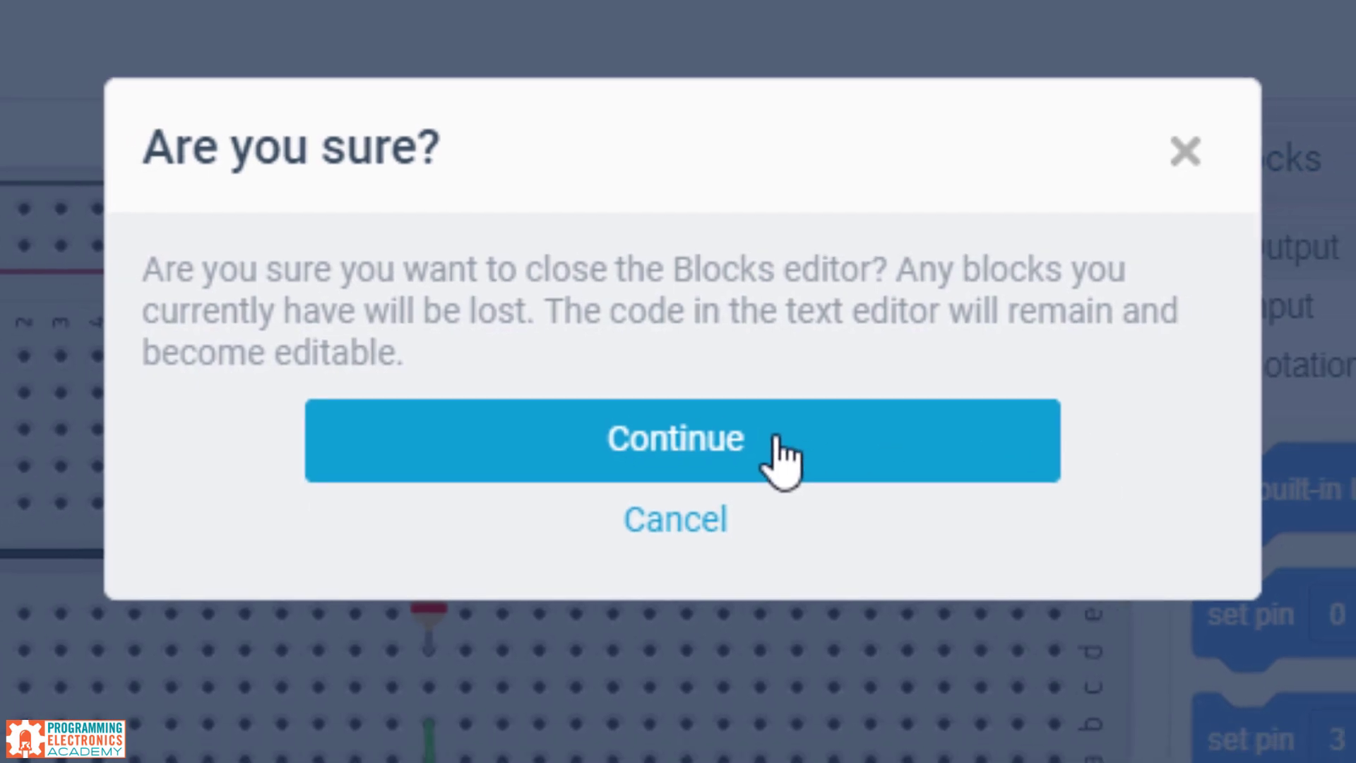
click(786, 472)
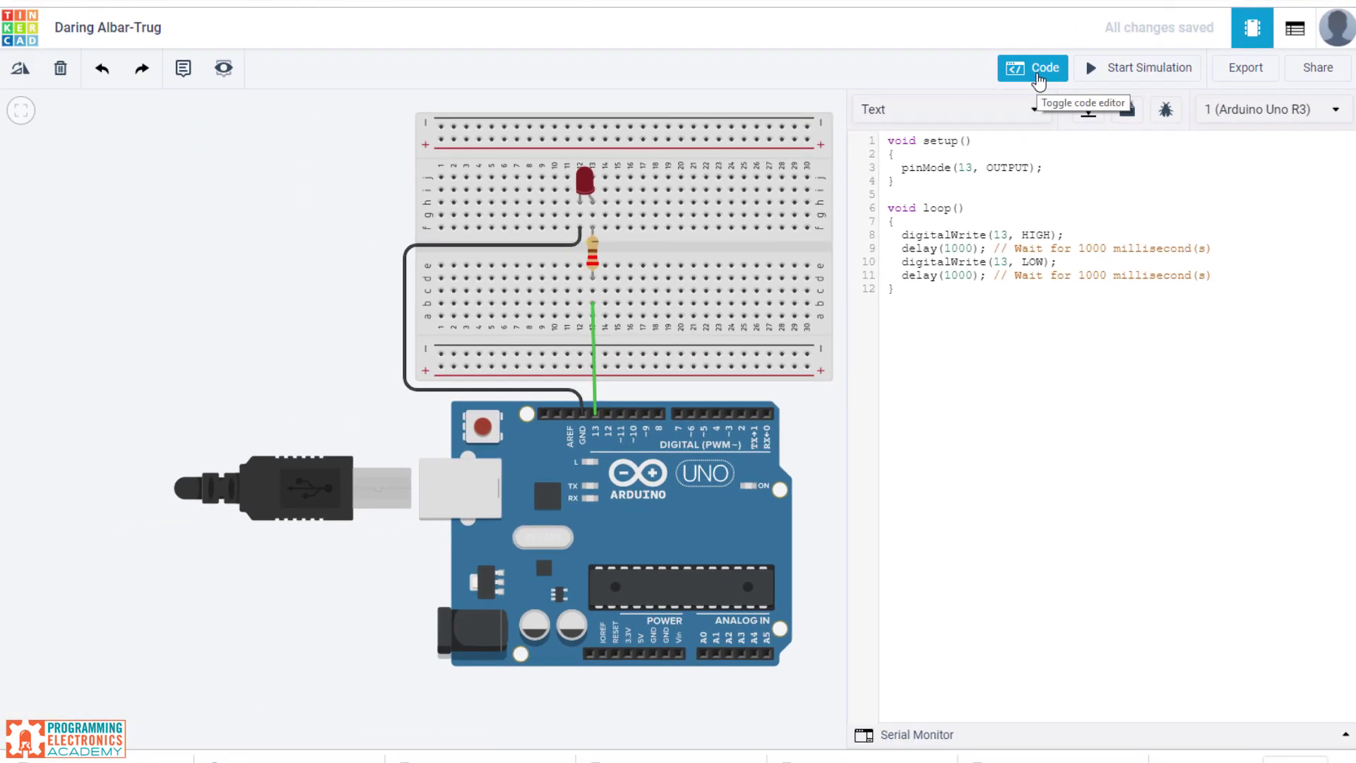
Start the circuit simulation, briefly reopening the code editor while it runs.
click(1037, 78)
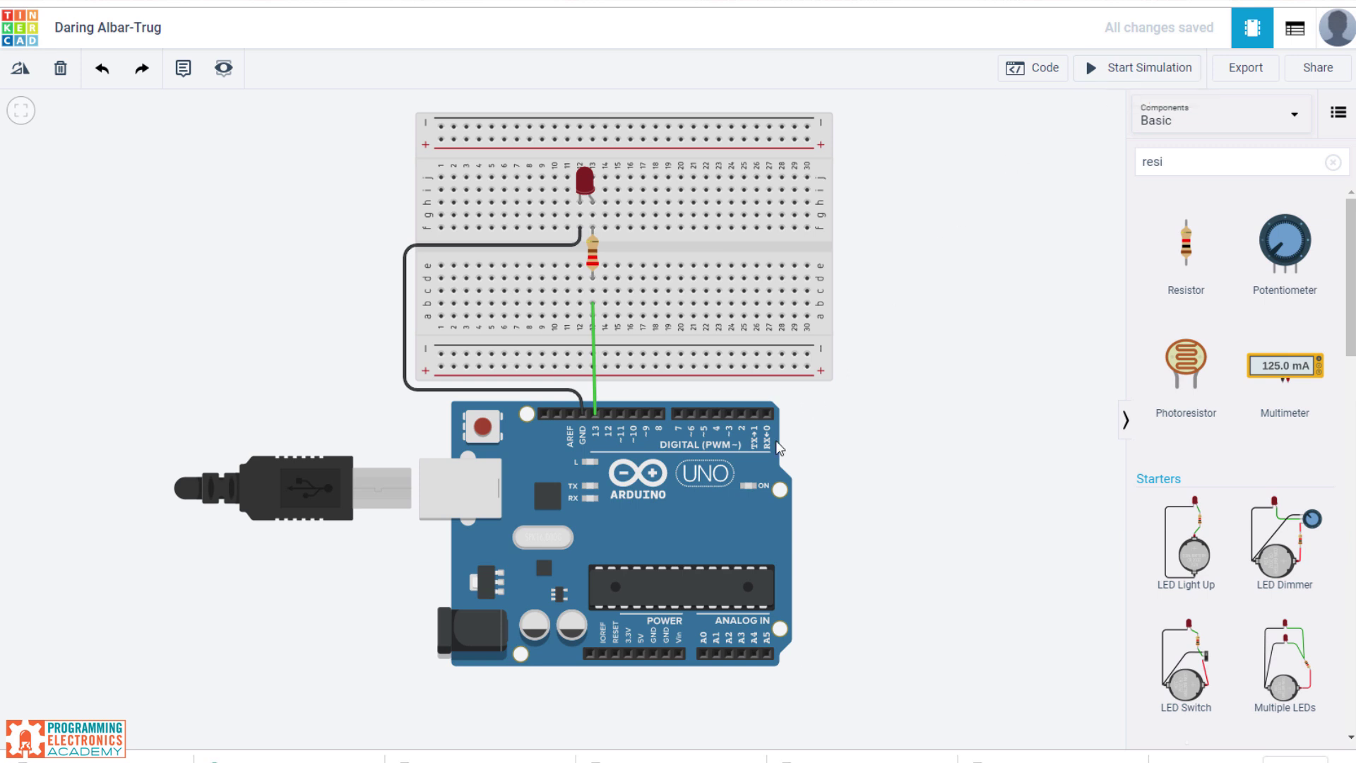
click(1142, 68)
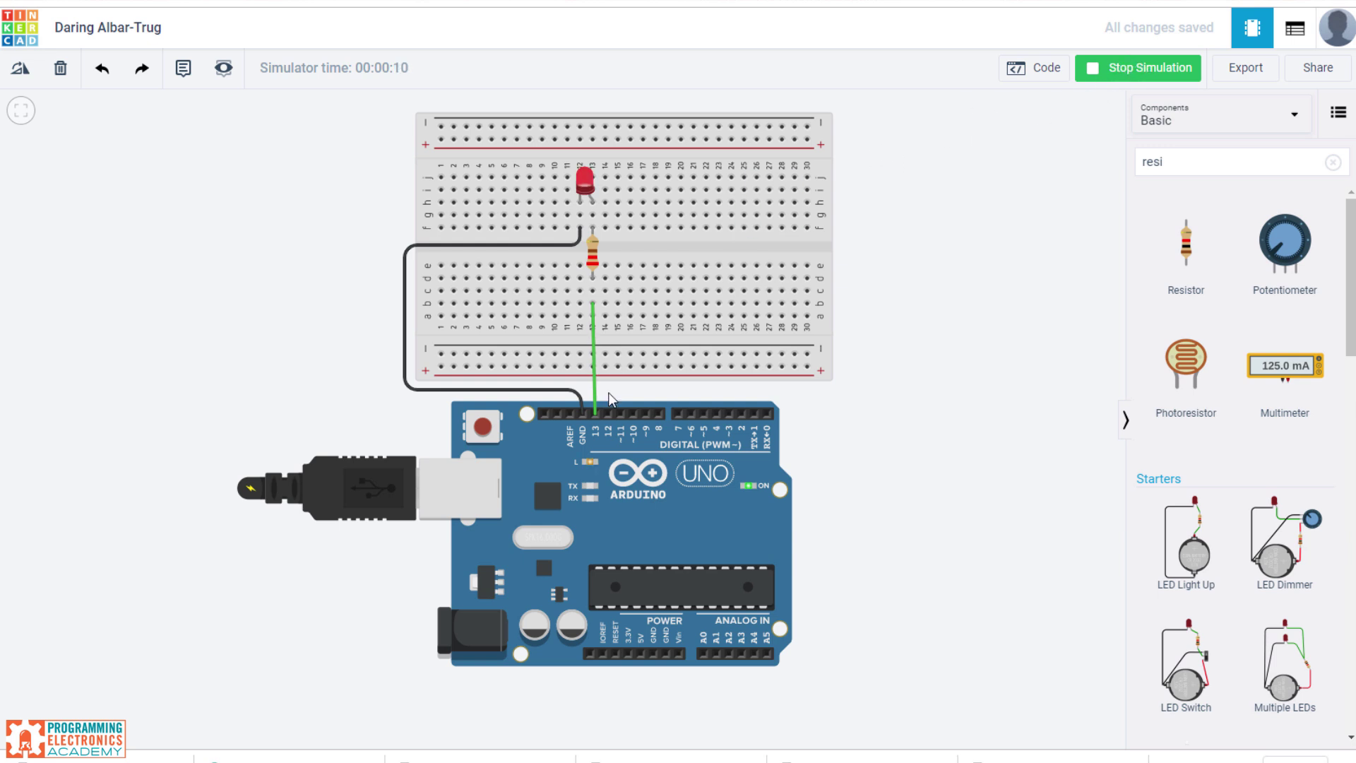
click(1017, 67)
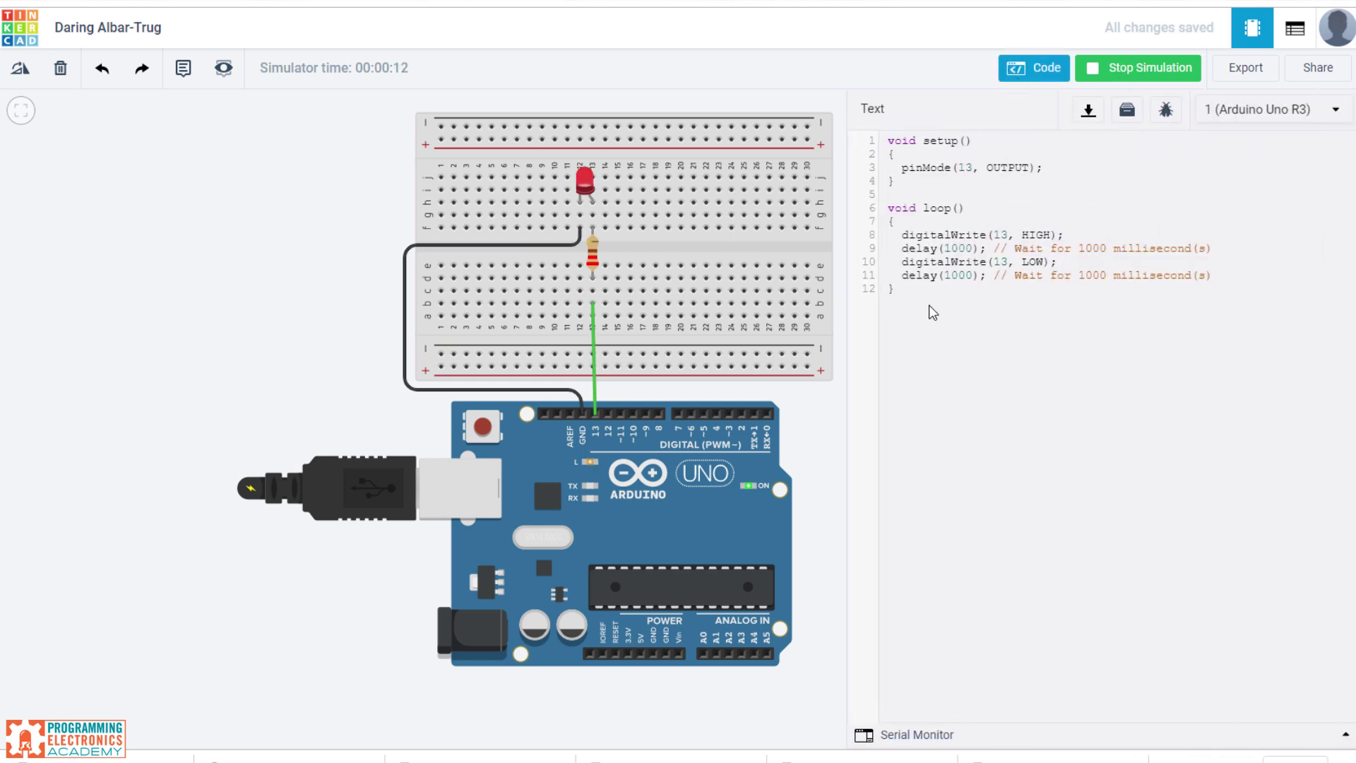
click(1028, 73)
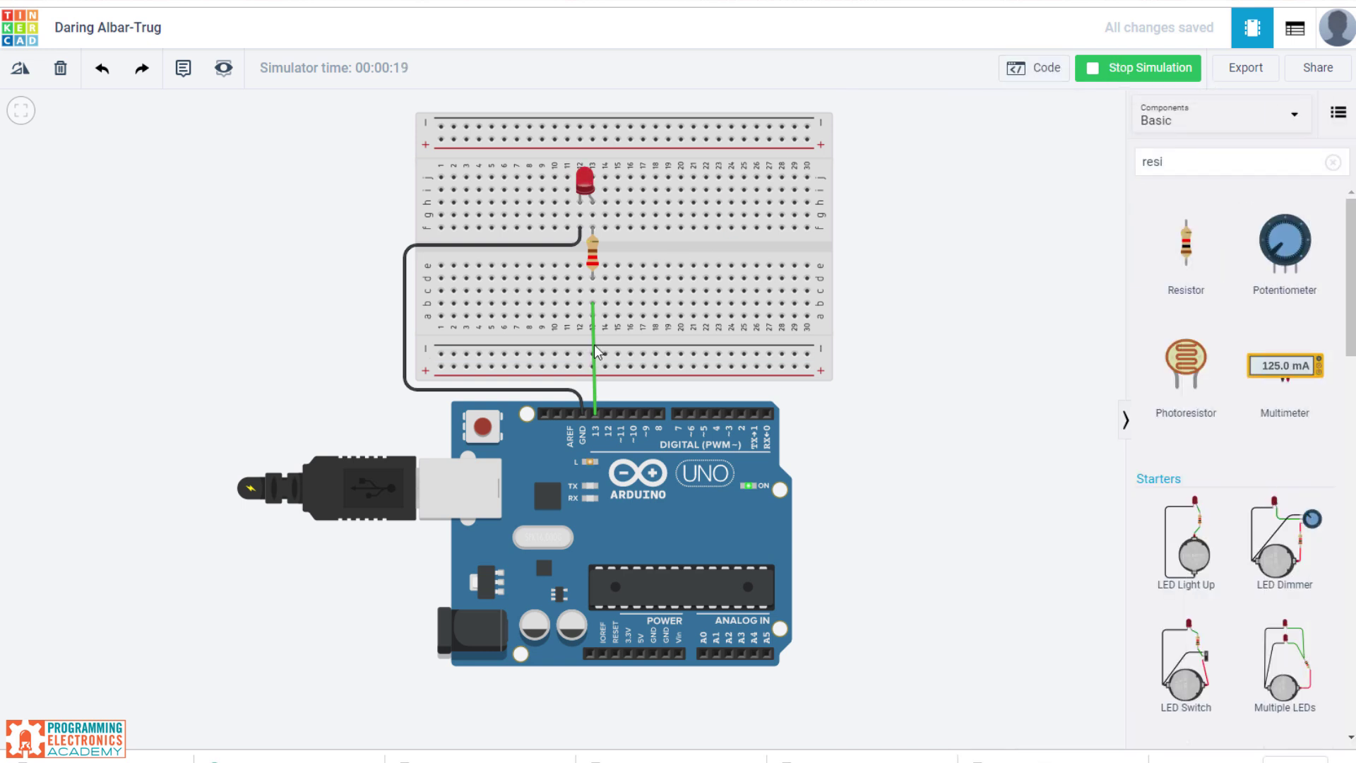
Inspect the green wire and breadboard, show the blink code beside the circuit, and stop the simulation.
click(593, 340)
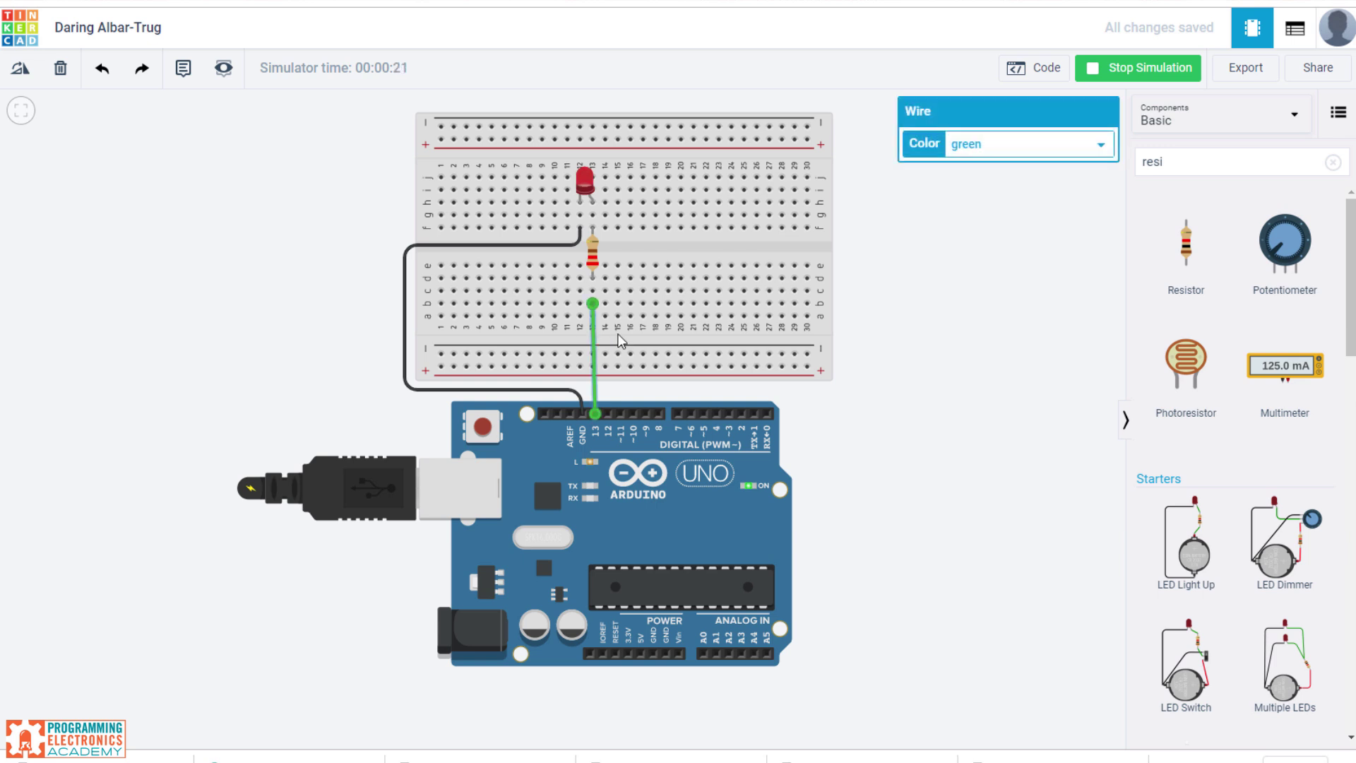
click(595, 305)
click(596, 304)
click(668, 314)
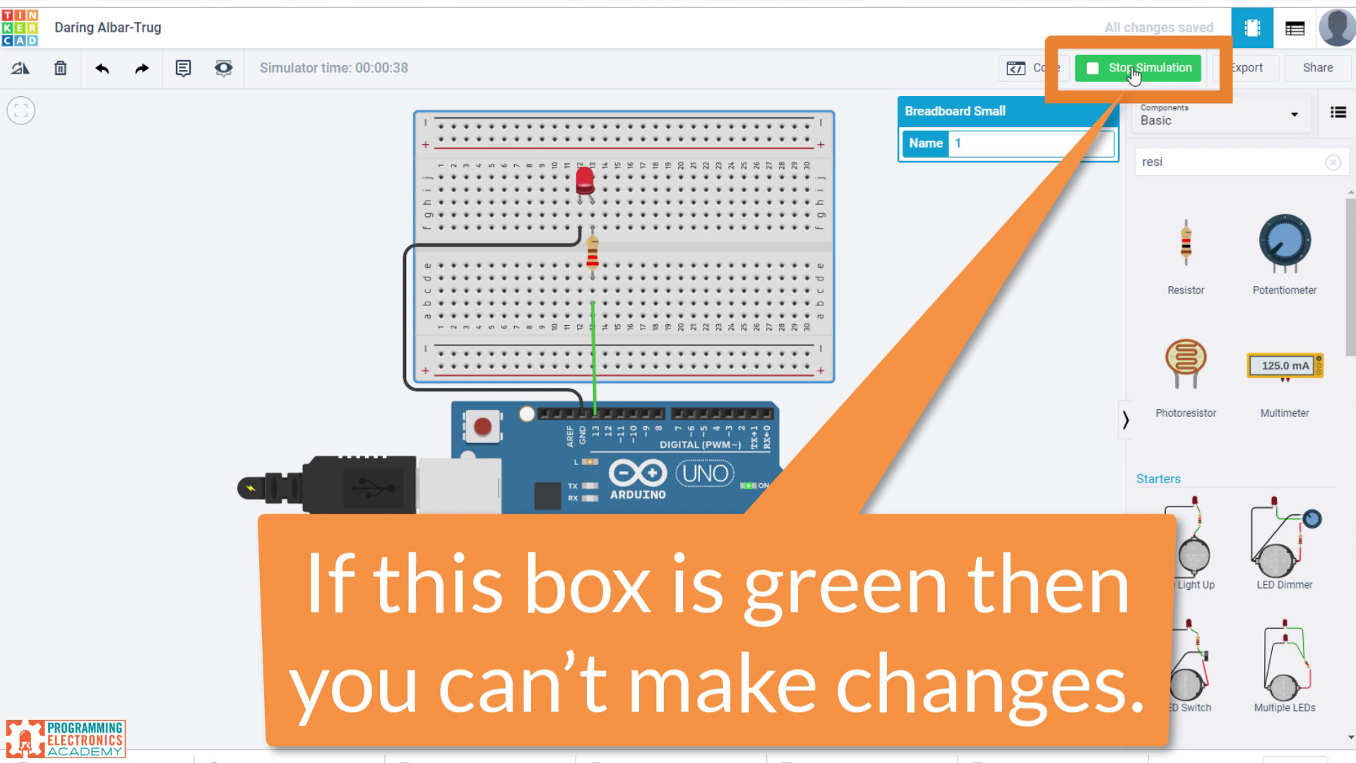
click(1047, 69)
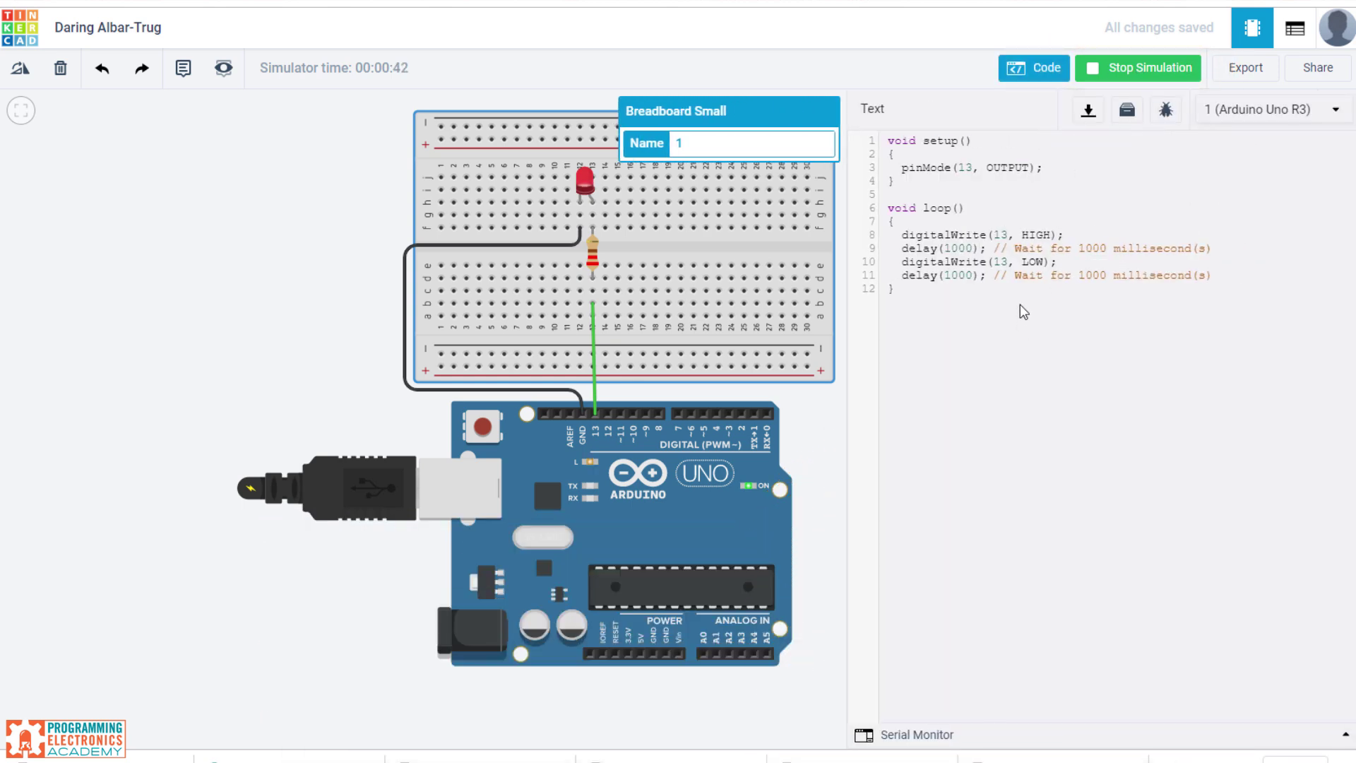
click(1128, 69)
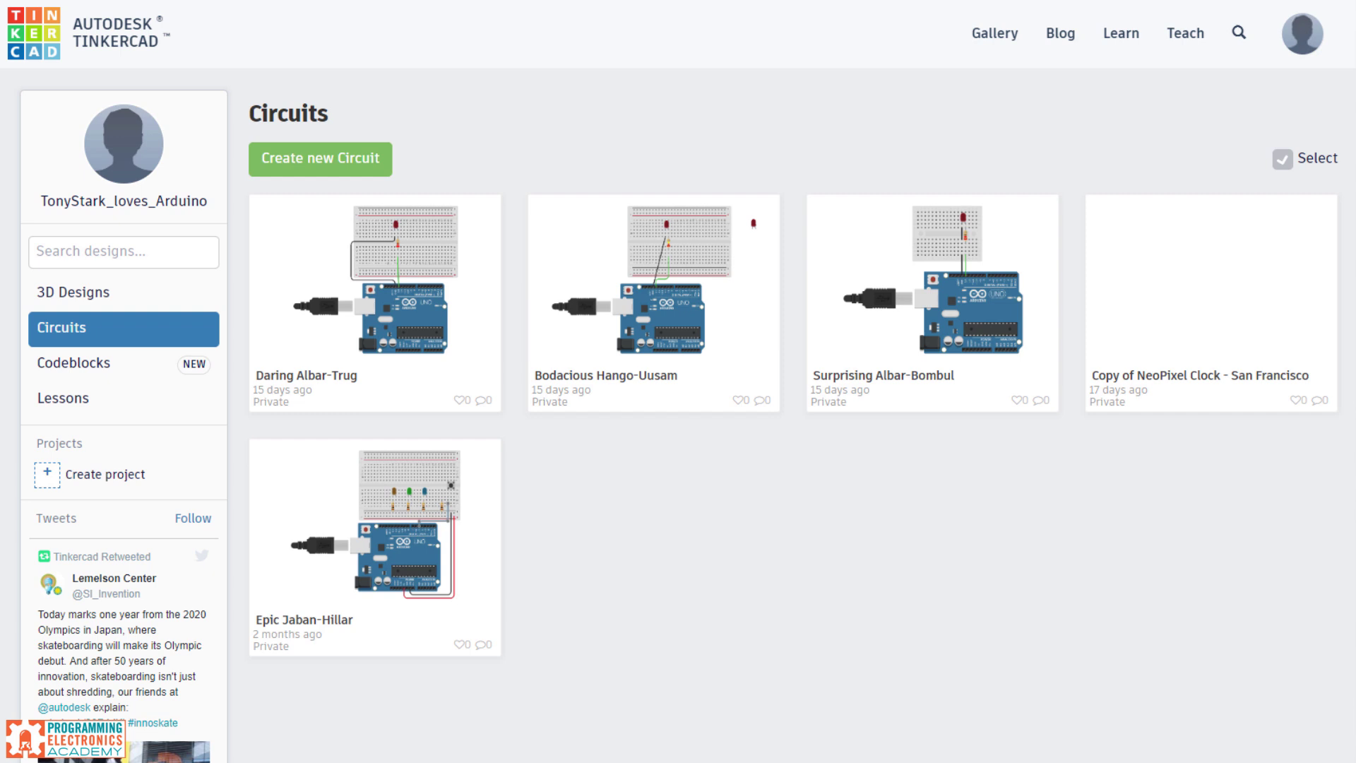
Go to Learn, switch the topic from 3D to Circuits, and list its Projects.
click(1074, 49)
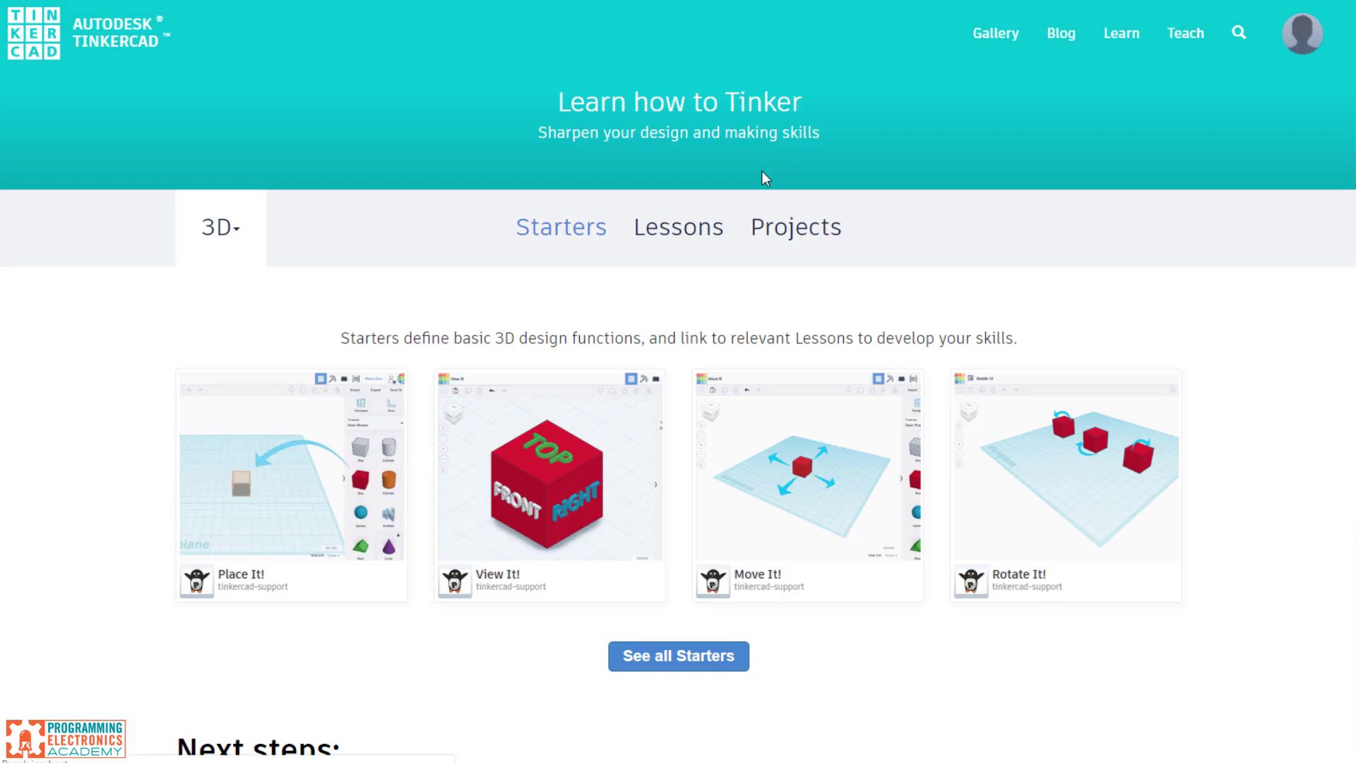
click(210, 248)
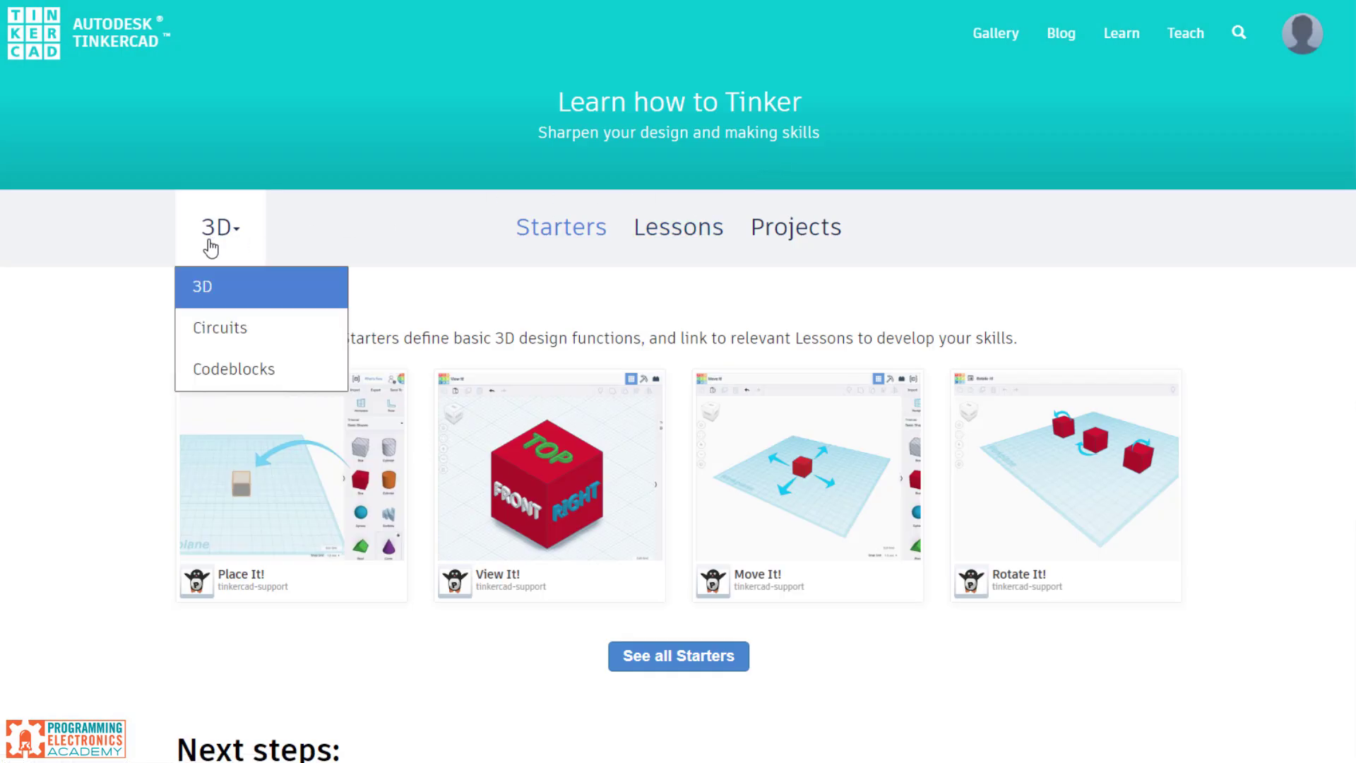
click(216, 328)
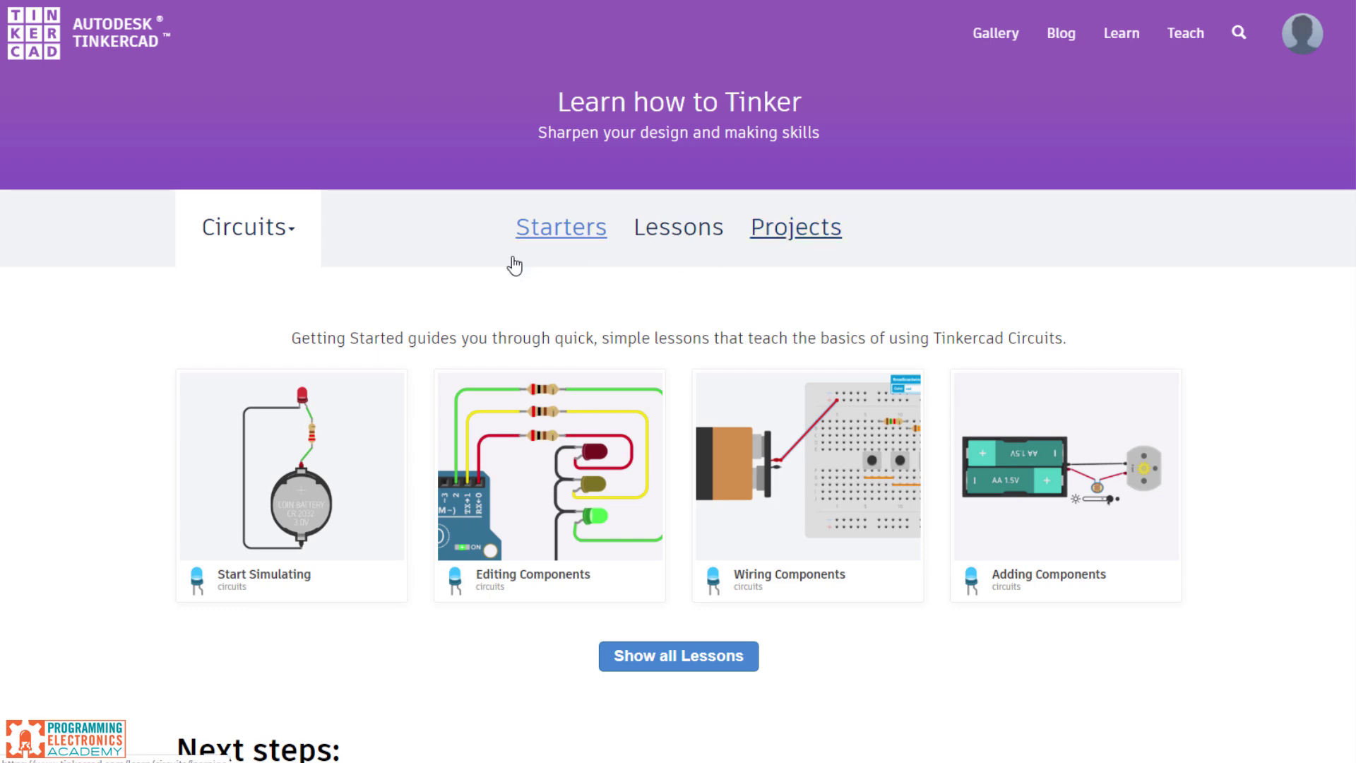
click(756, 232)
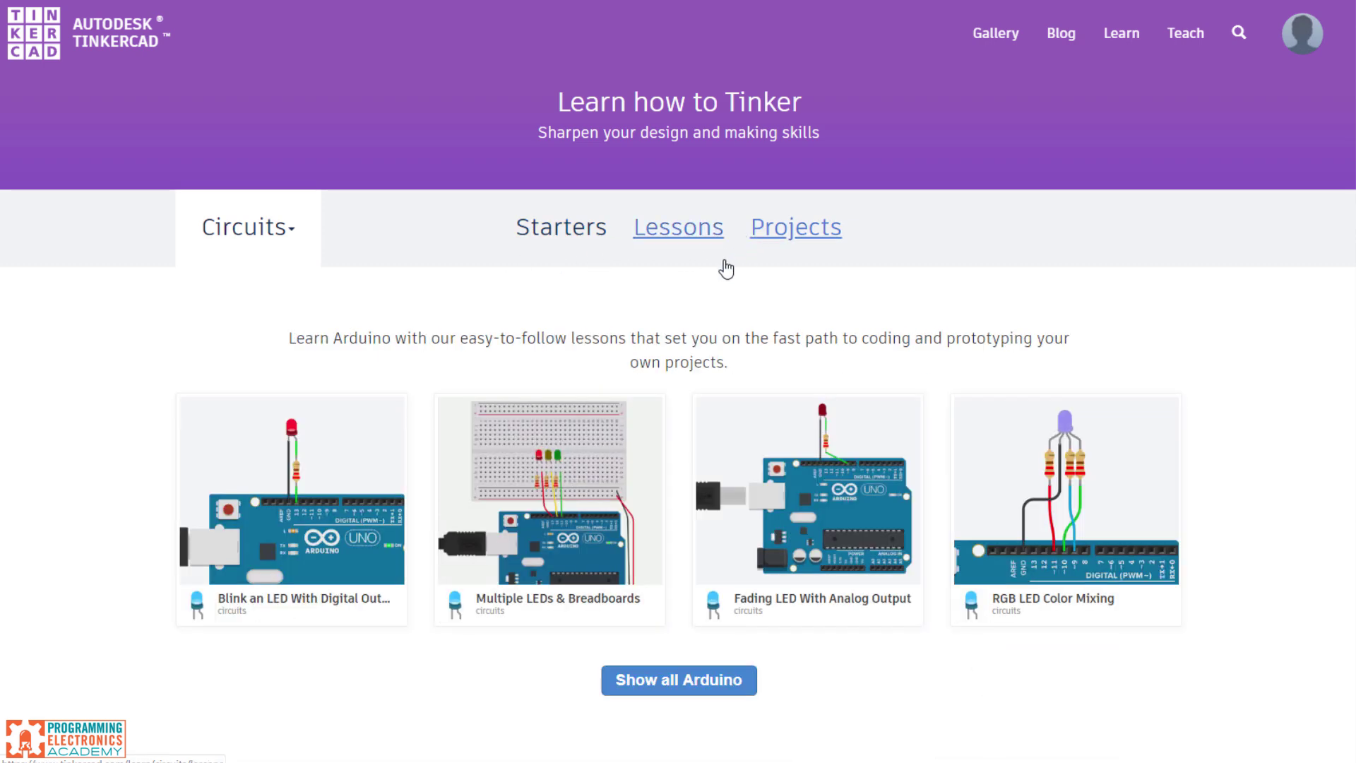
Show all Arduino lessons and scroll through them to the footer and back up.
scroll(673, 524, down, 2)
click(673, 524)
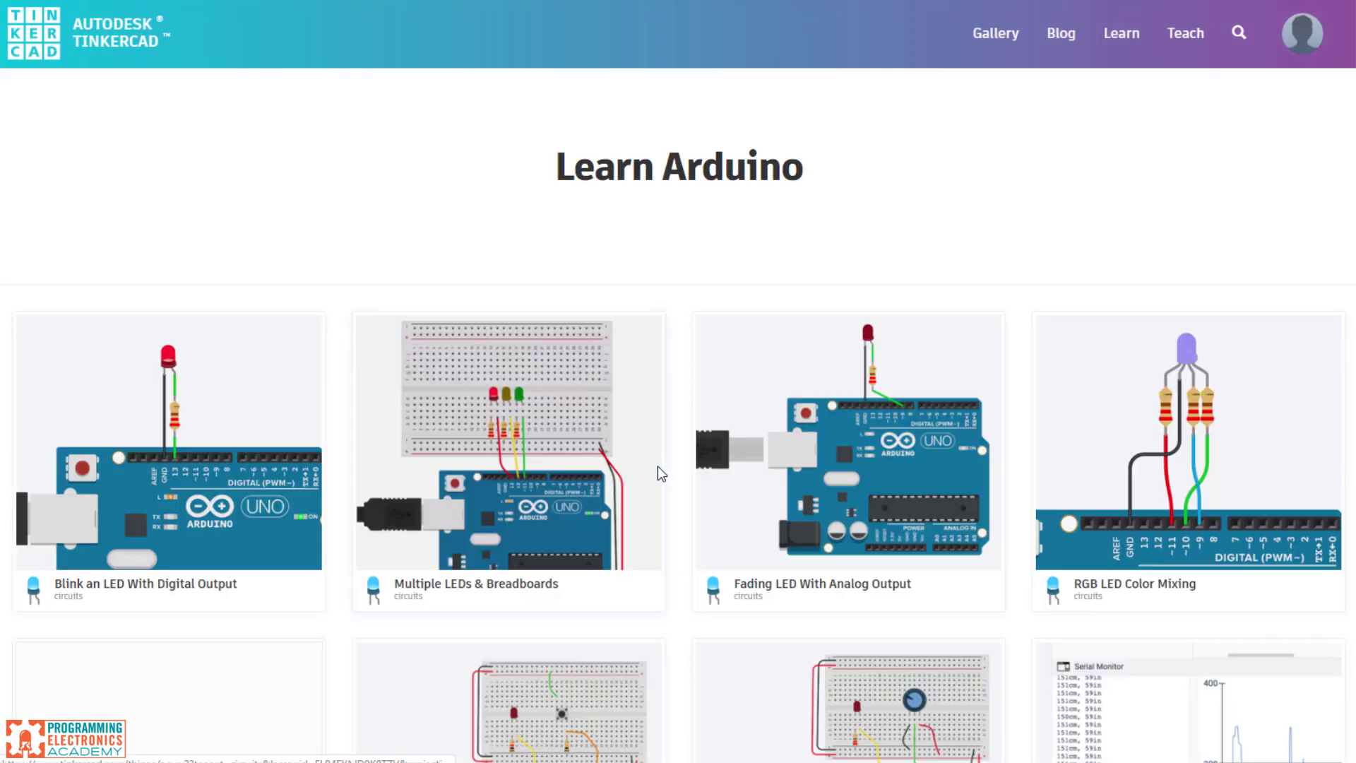
scroll(659, 466, down, 6)
scroll(659, 477, down, 5)
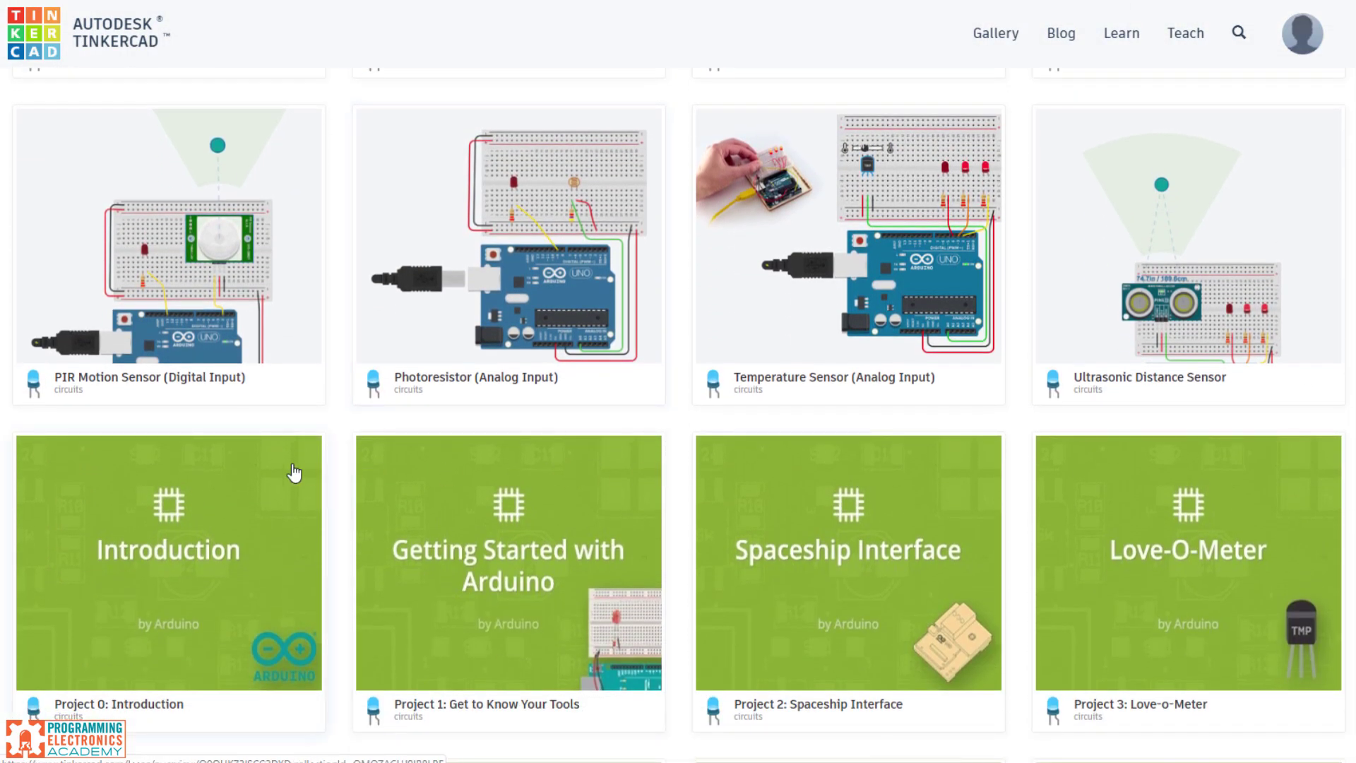
scroll(342, 472, down, 1)
scroll(341, 468, down, 2)
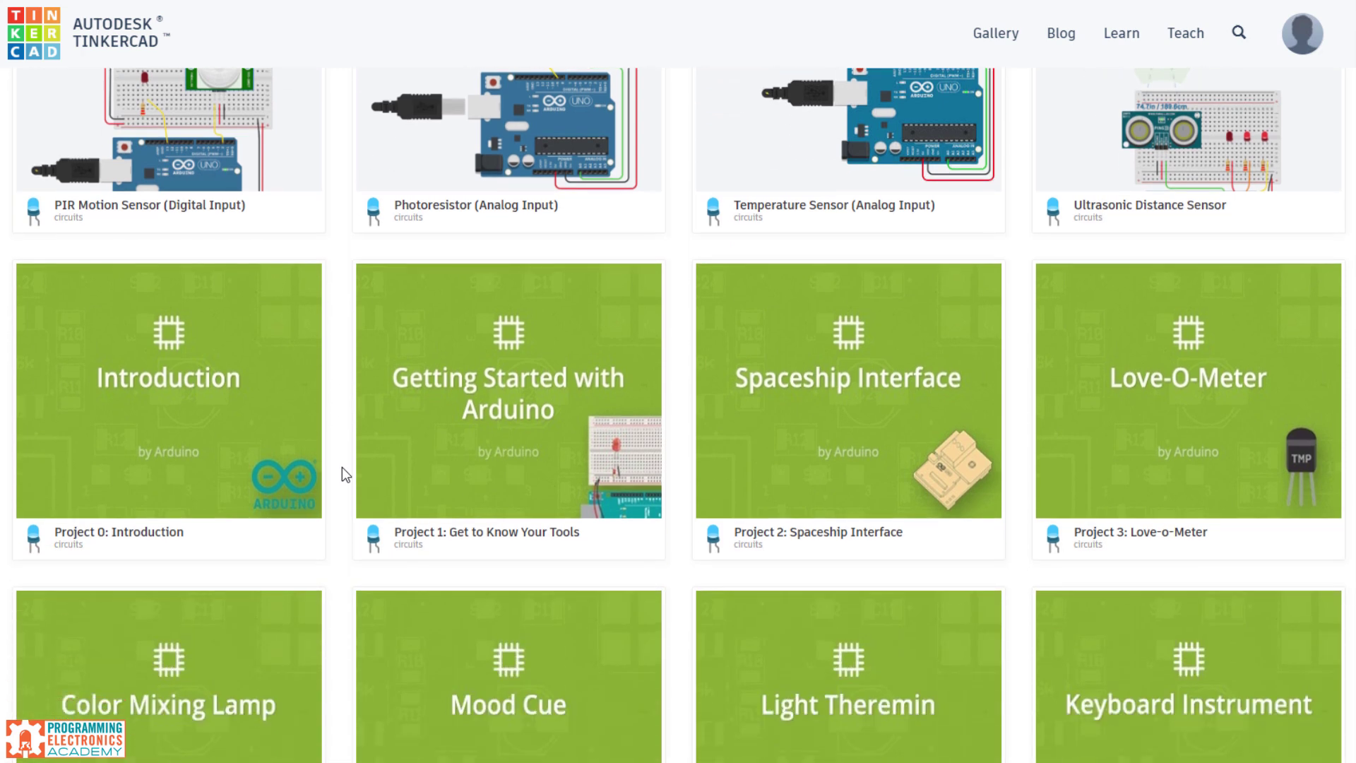
scroll(341, 467, down, 1)
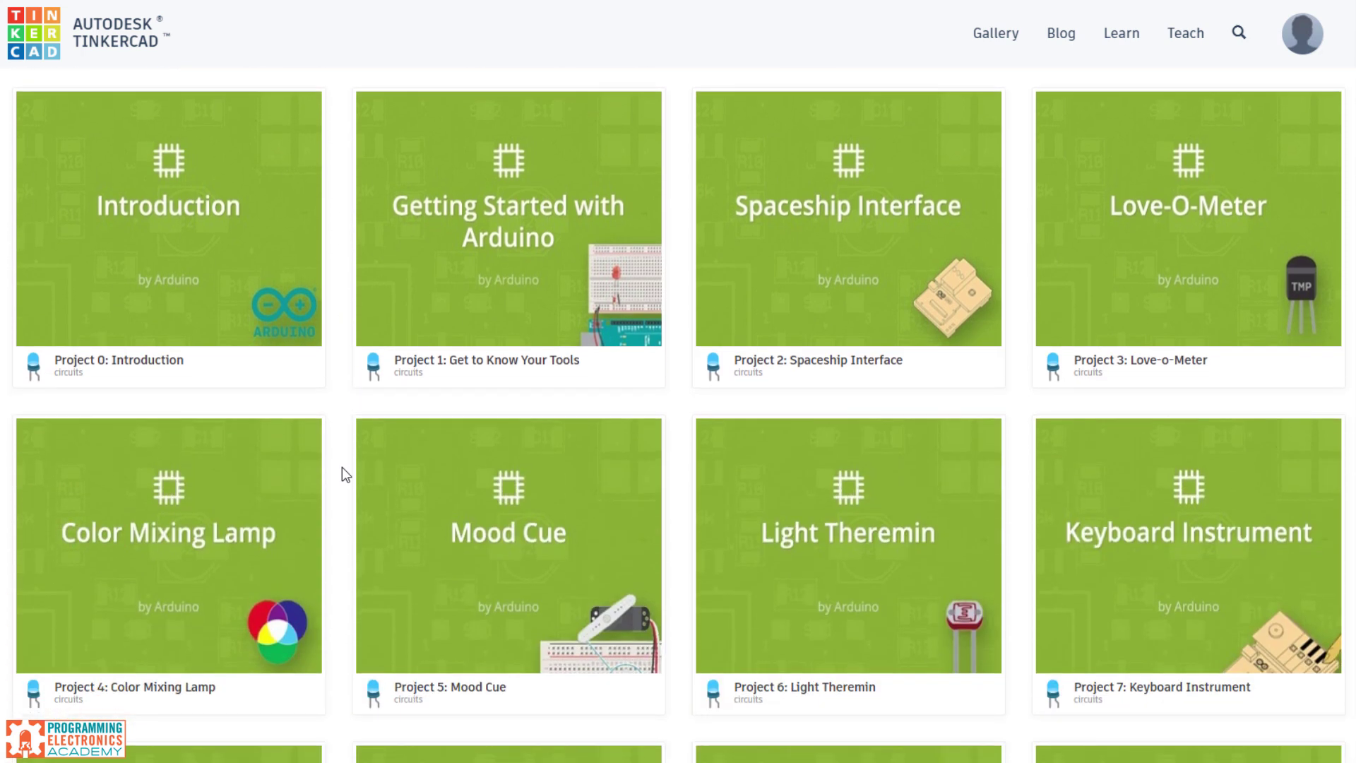
scroll(342, 467, down, 2)
scroll(342, 467, down, 2)
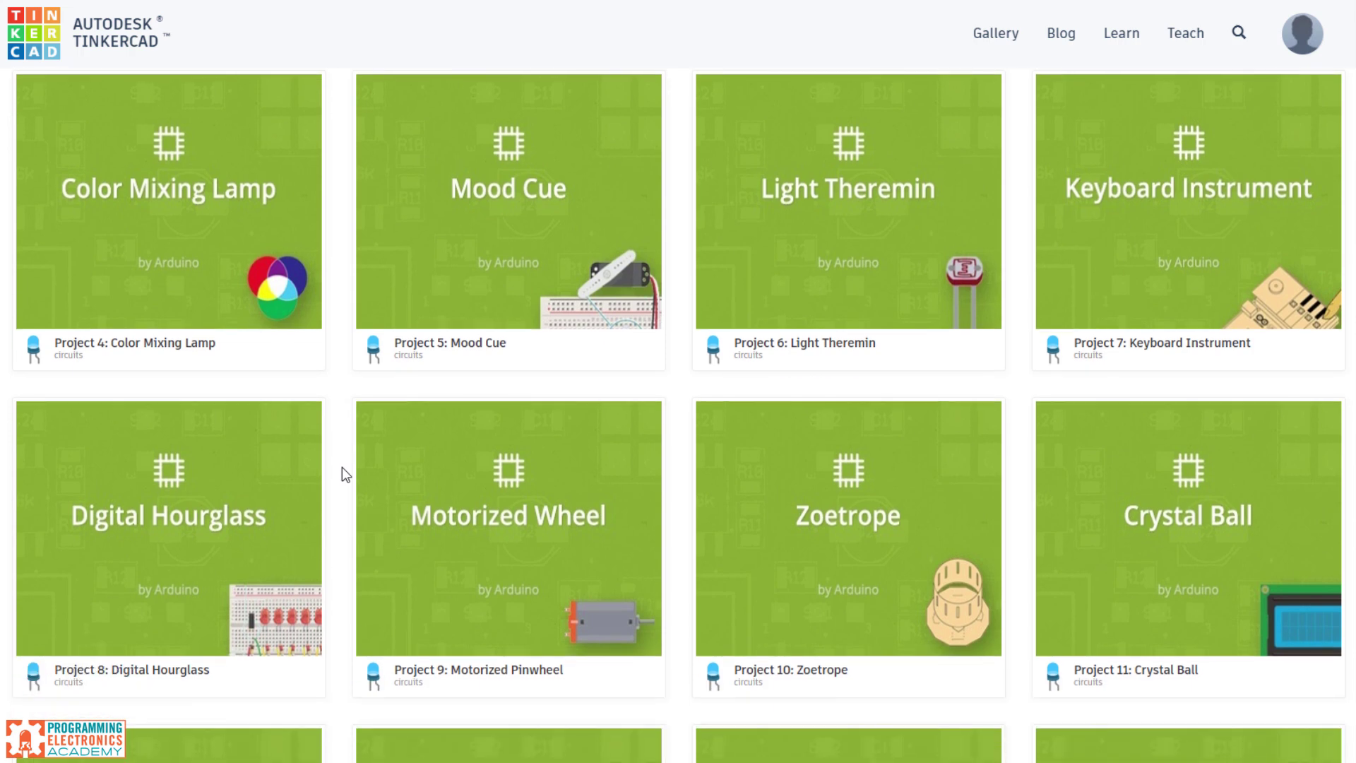
scroll(341, 468, down, 1)
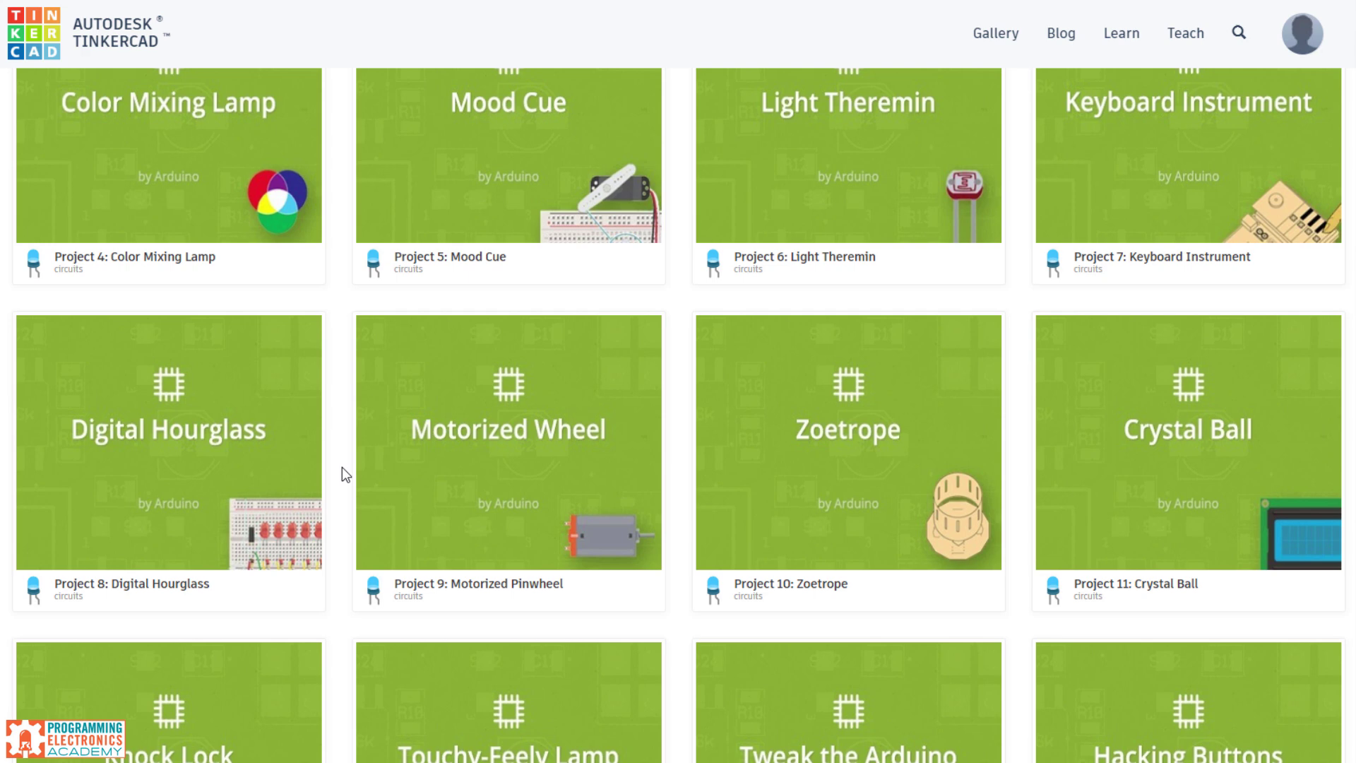
scroll(341, 467, down, 5)
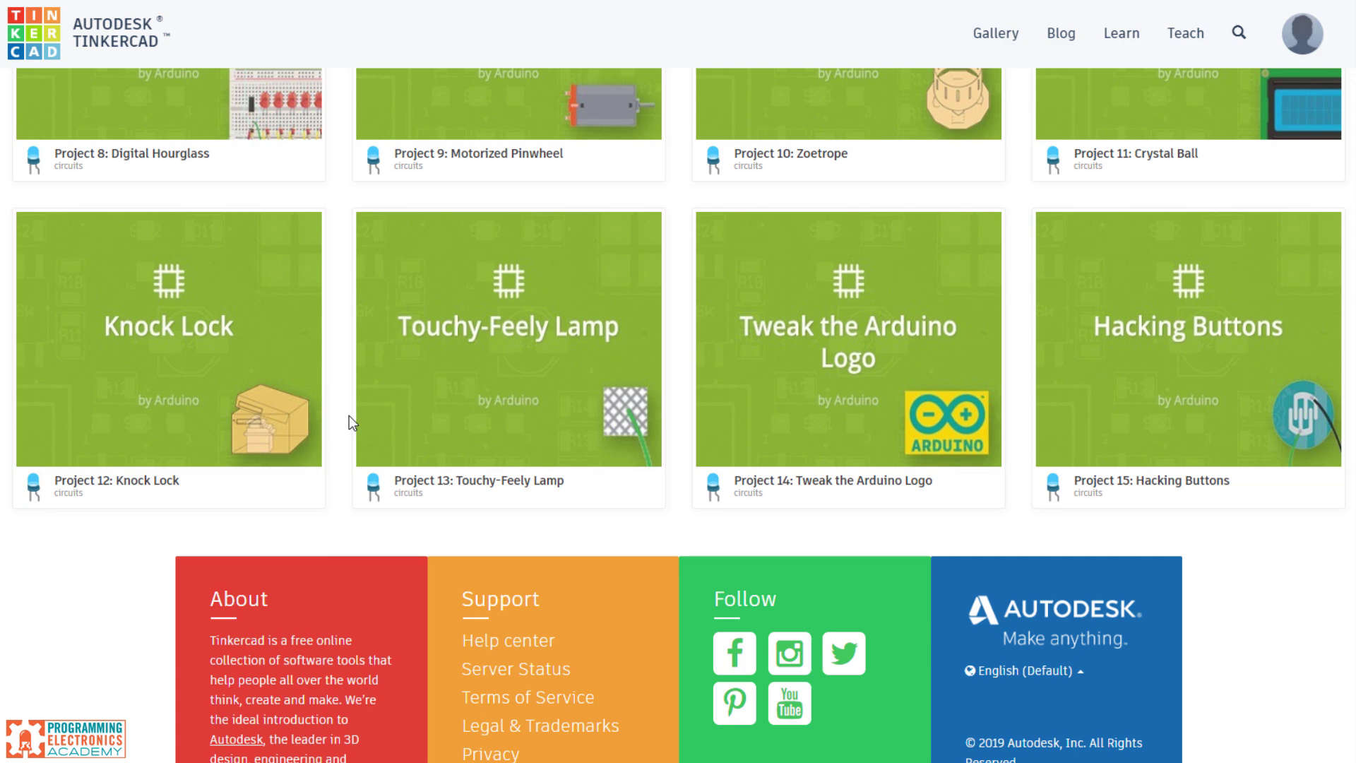
scroll(349, 415, up, 15)
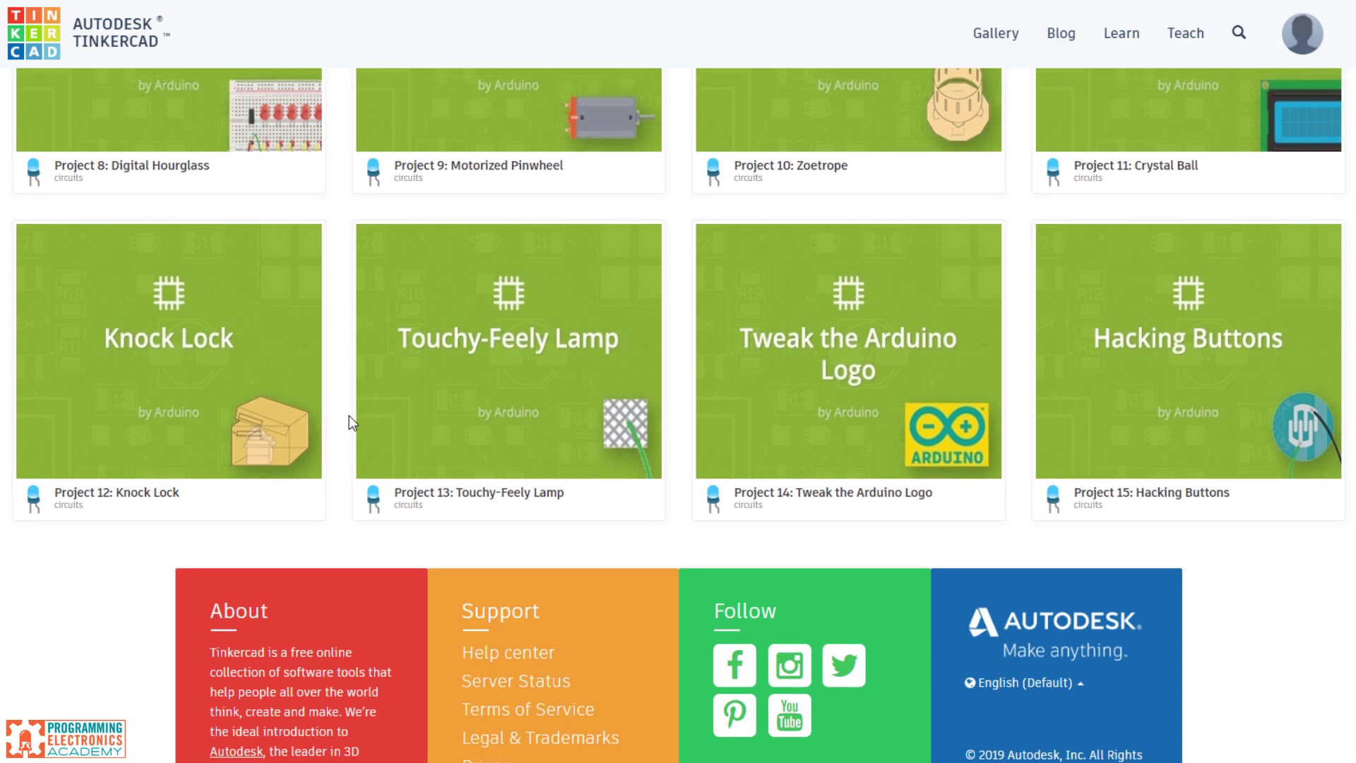
scroll(346, 455, up, 10)
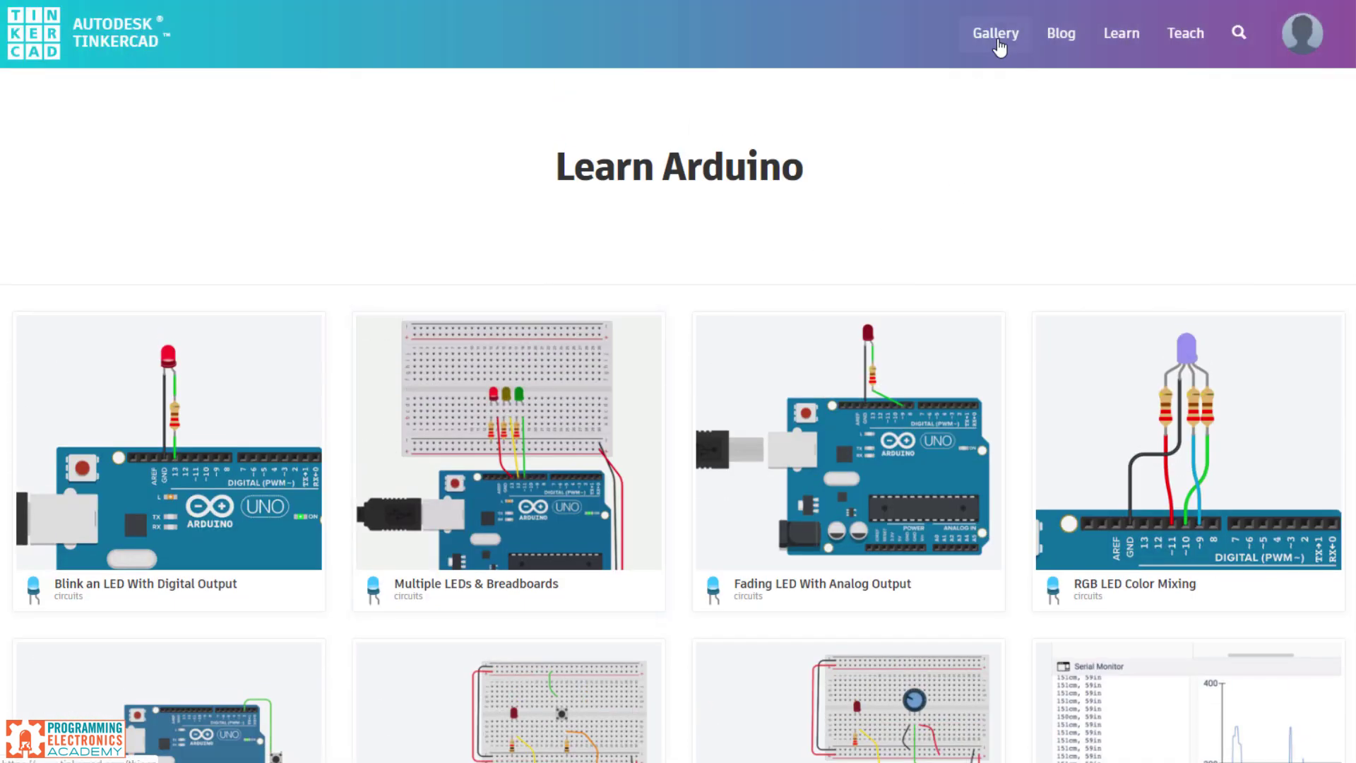
Open the Gallery filtered to Circuits and browse the staff-favourite designs.
click(996, 35)
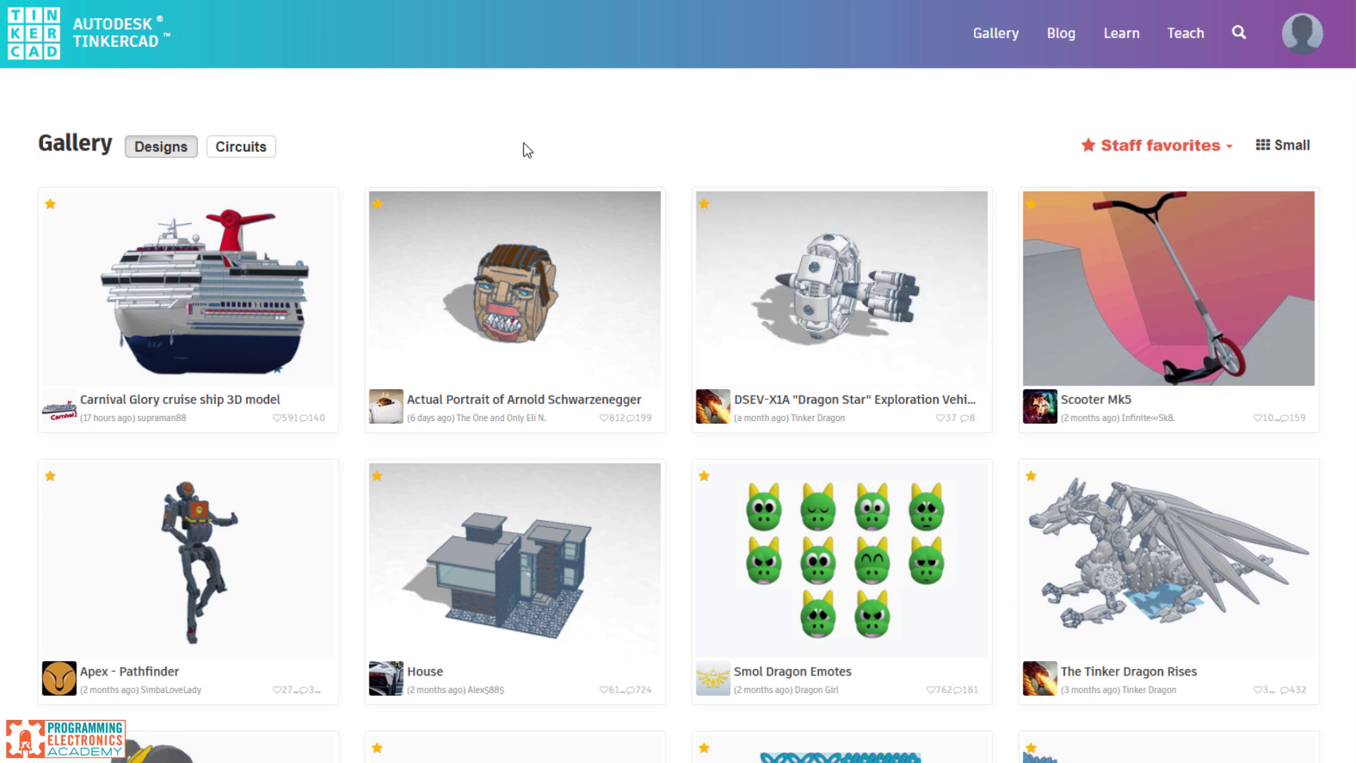
click(237, 149)
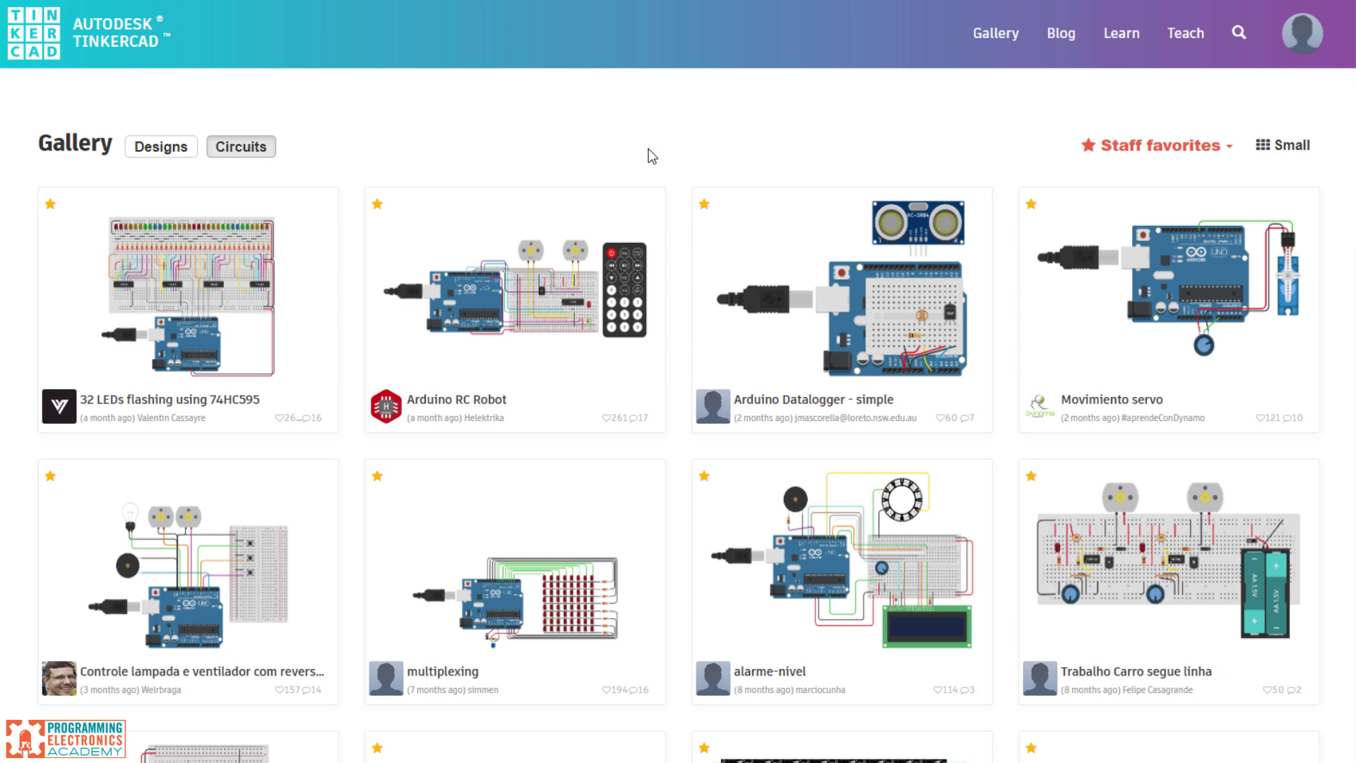
scroll(543, 169, down, 5)
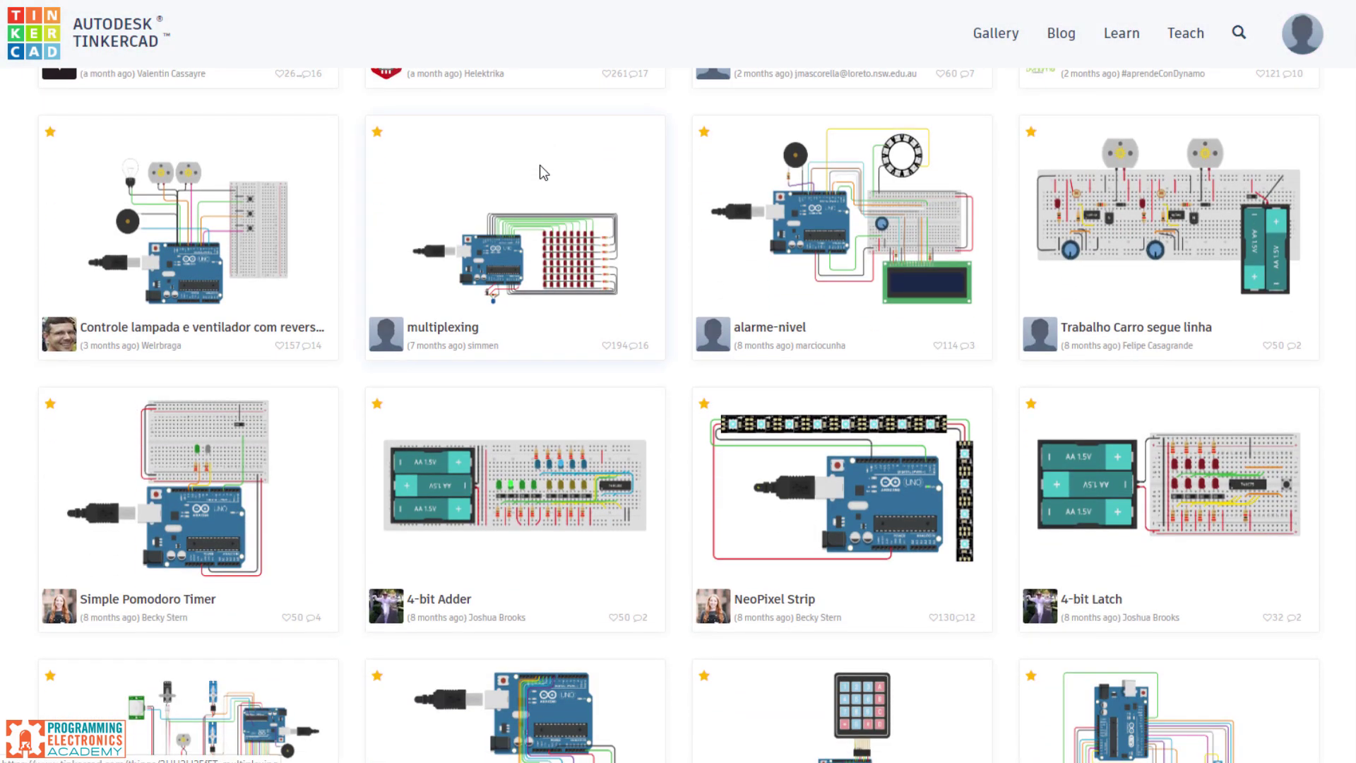
scroll(539, 173, up, 5)
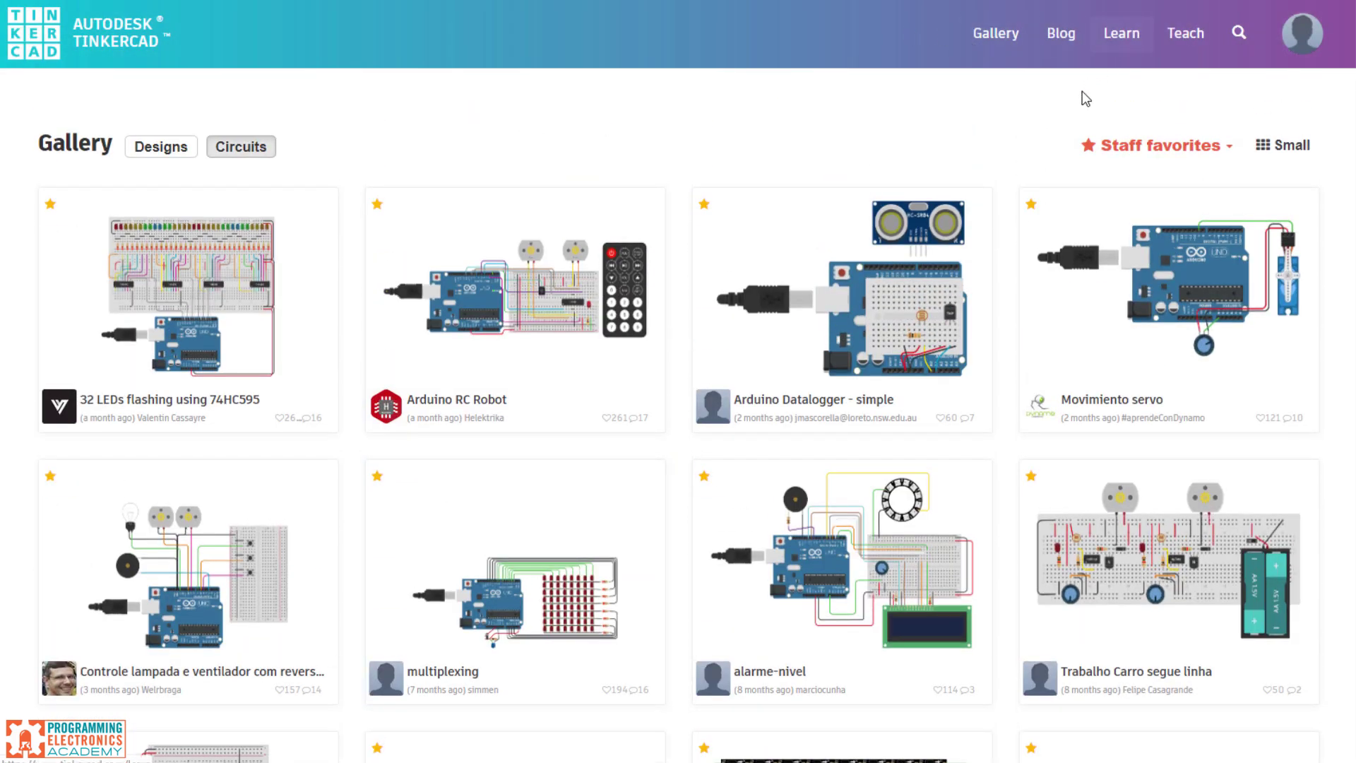
Search the Circuits gallery for 'arduino alarm clock'.
click(1238, 35)
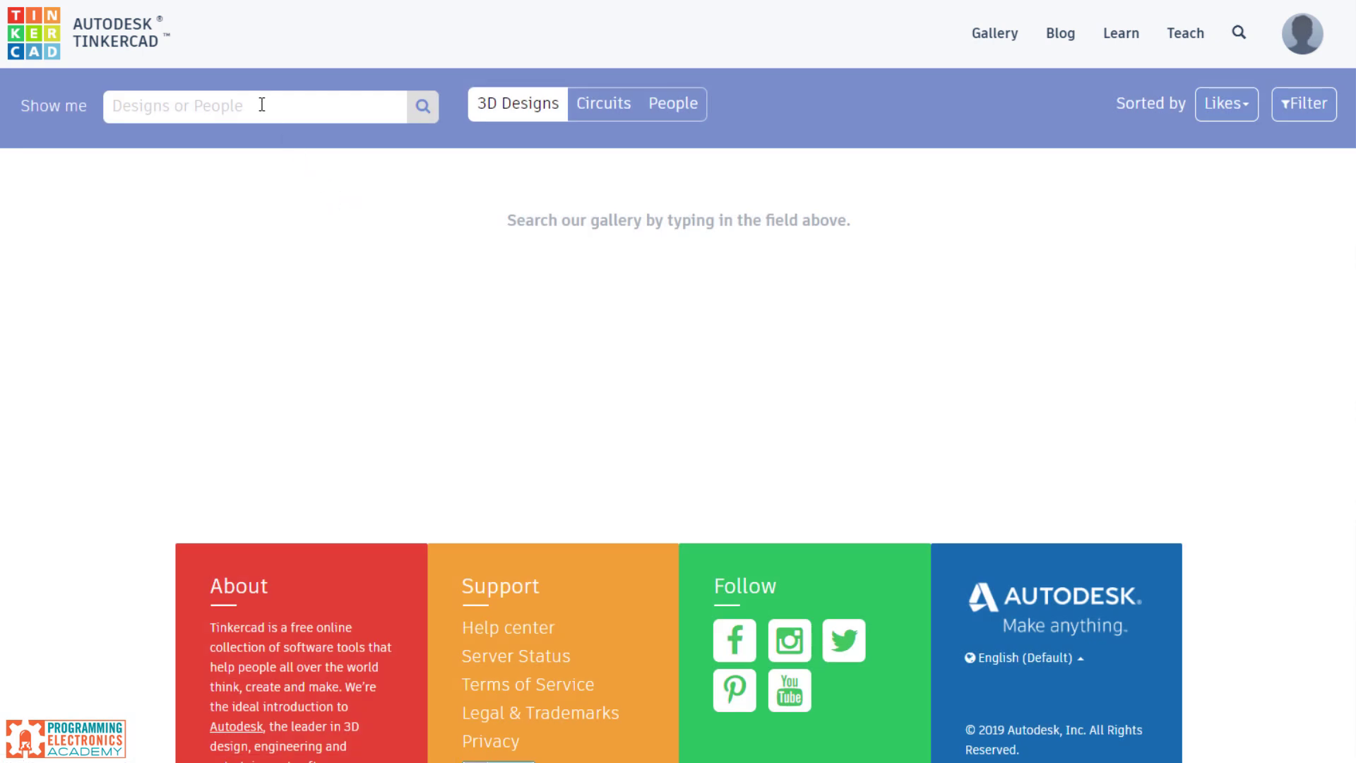
click(261, 105)
text(a)
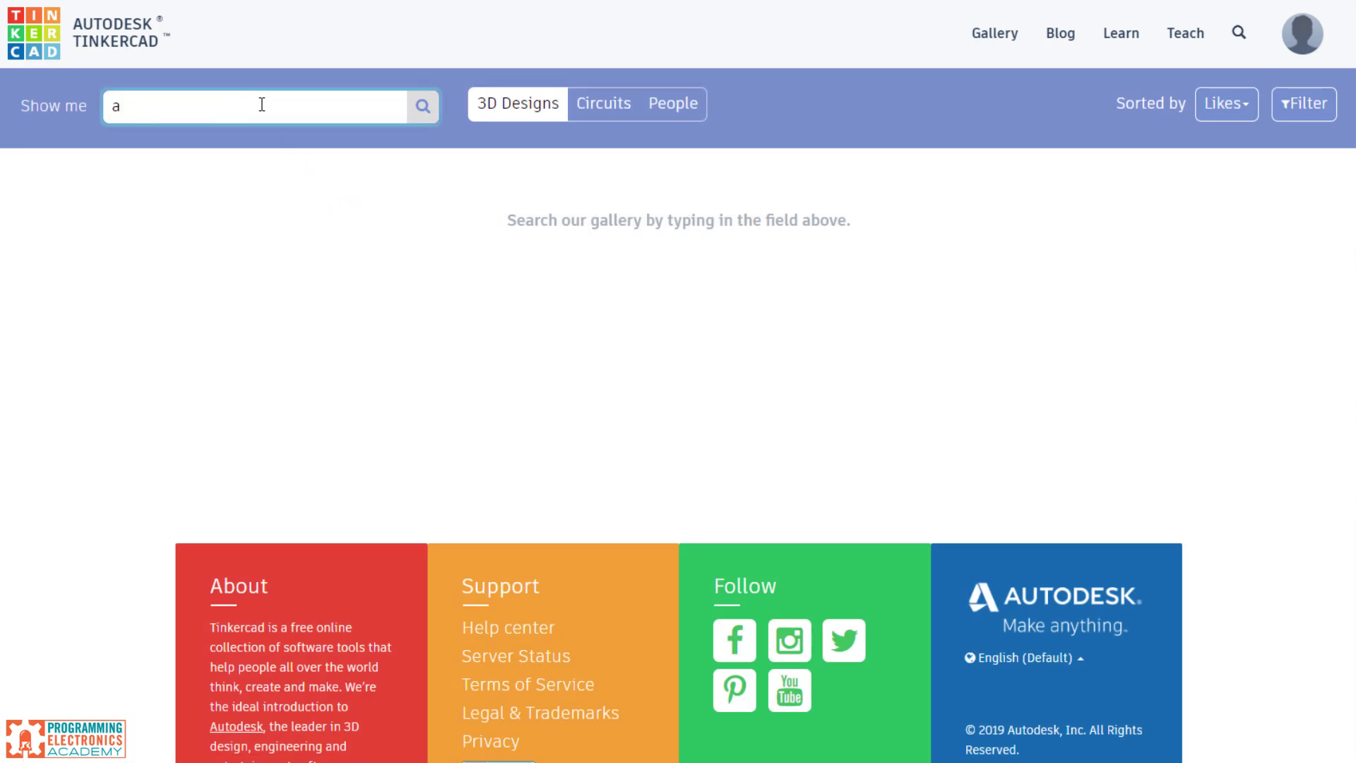
text(rduino alarm clock)
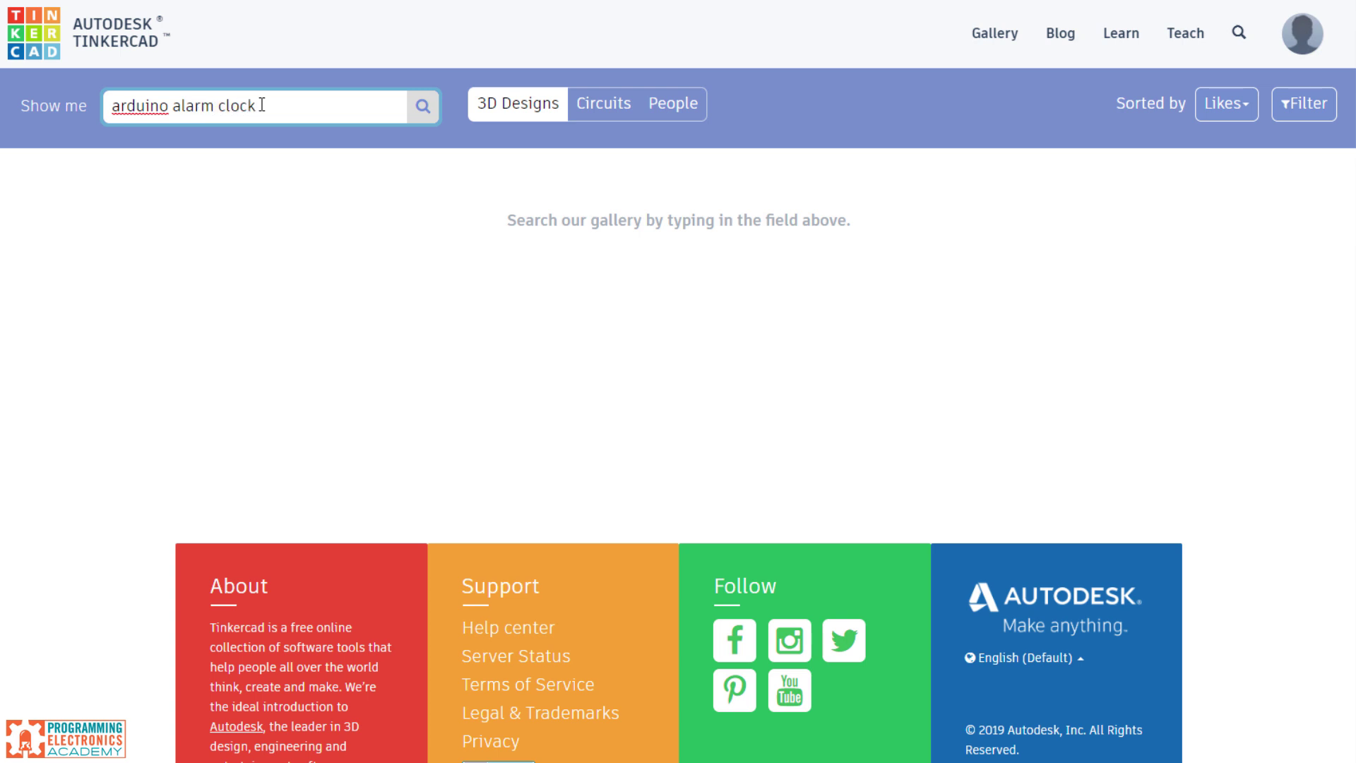
click(597, 103)
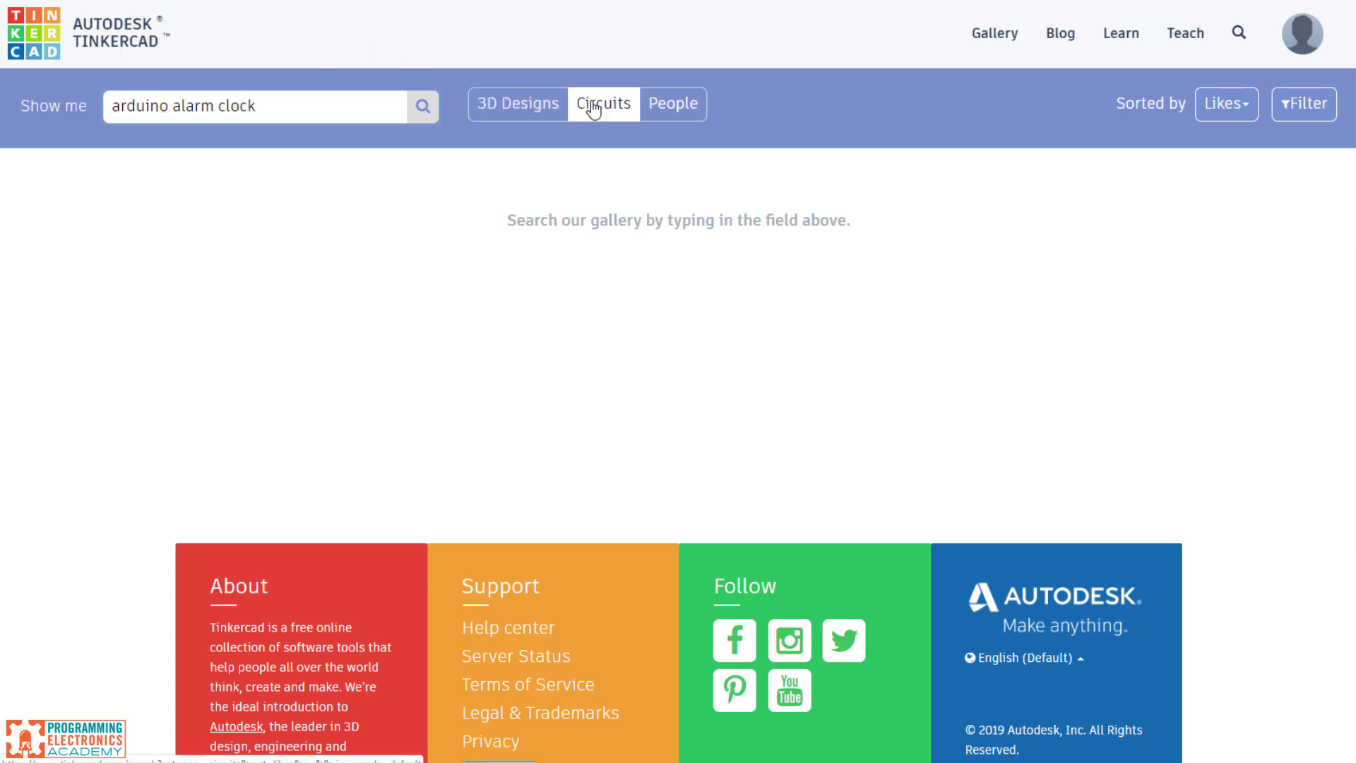
click(422, 115)
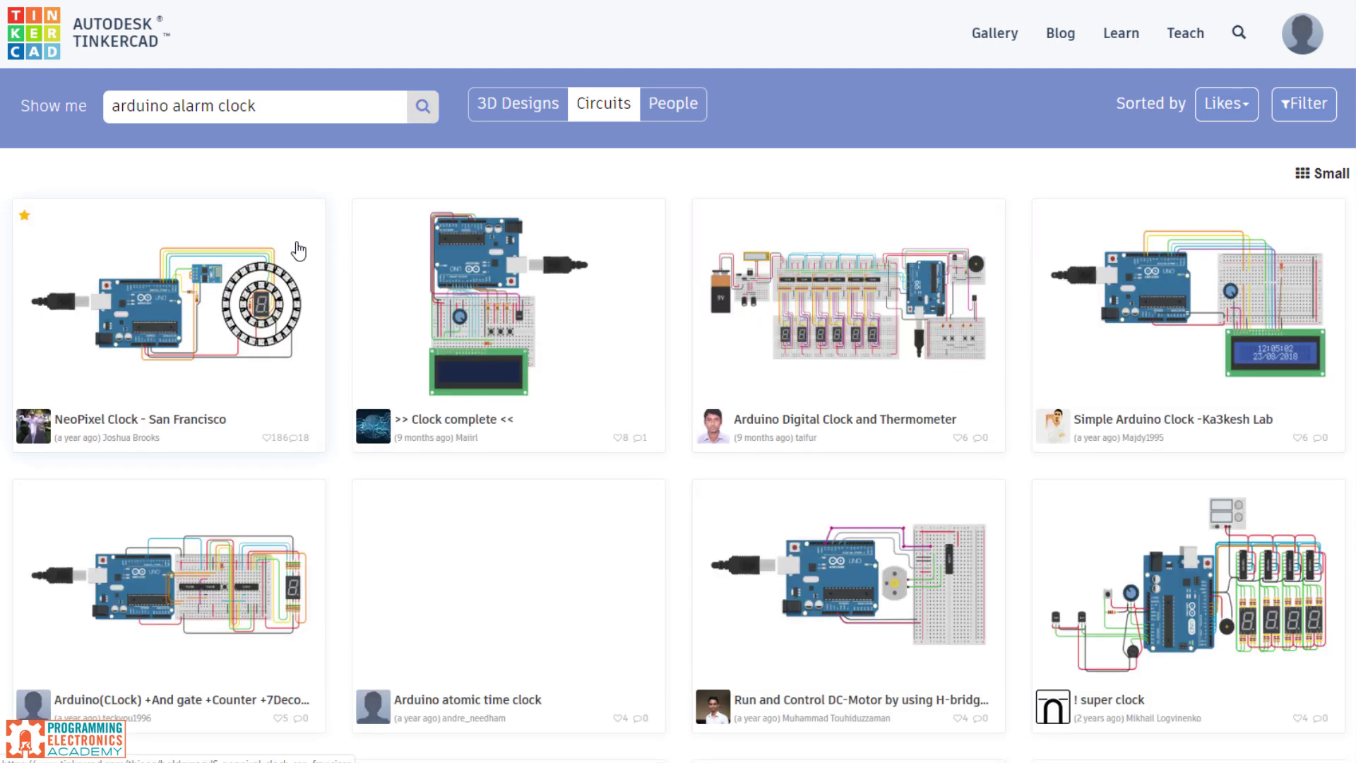
Open the NeoPixel Clock - San Francisco result and look over its details.
click(297, 252)
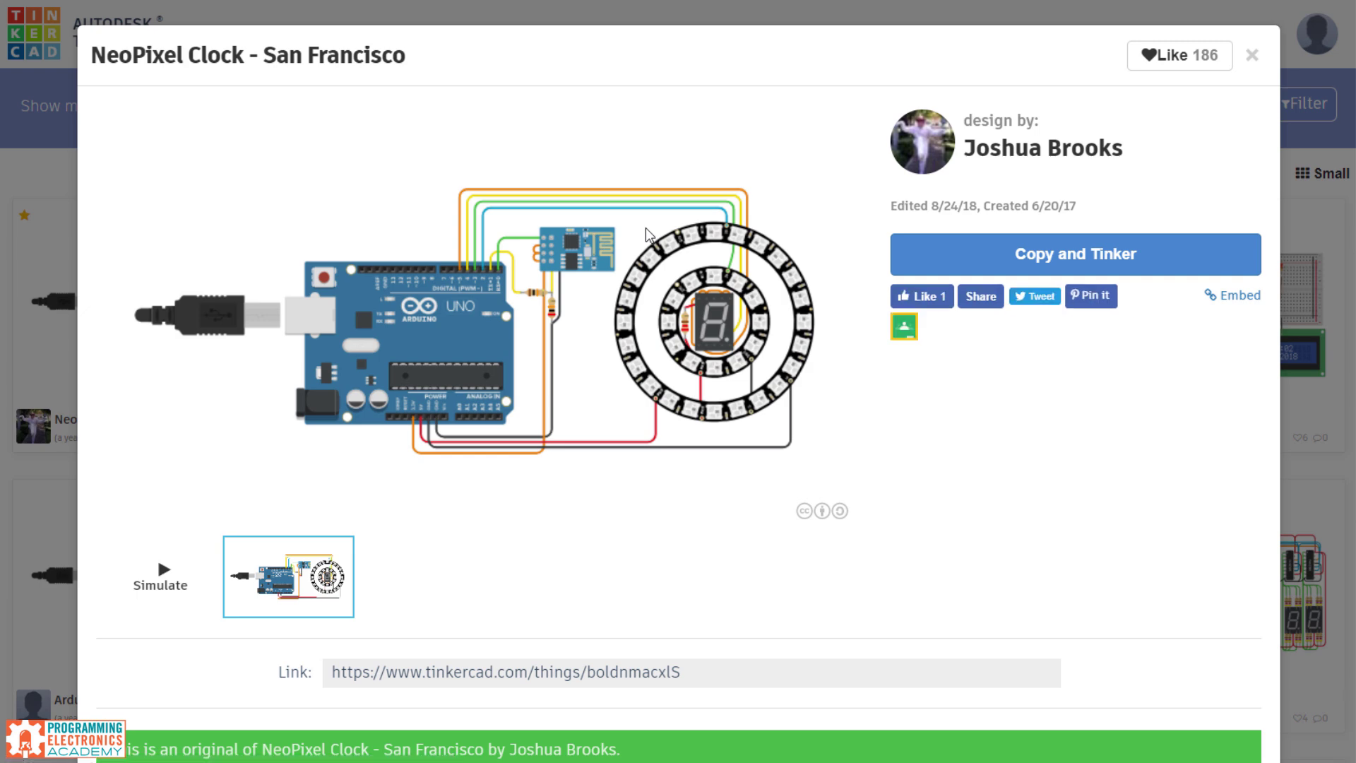
scroll(649, 234, down, 3)
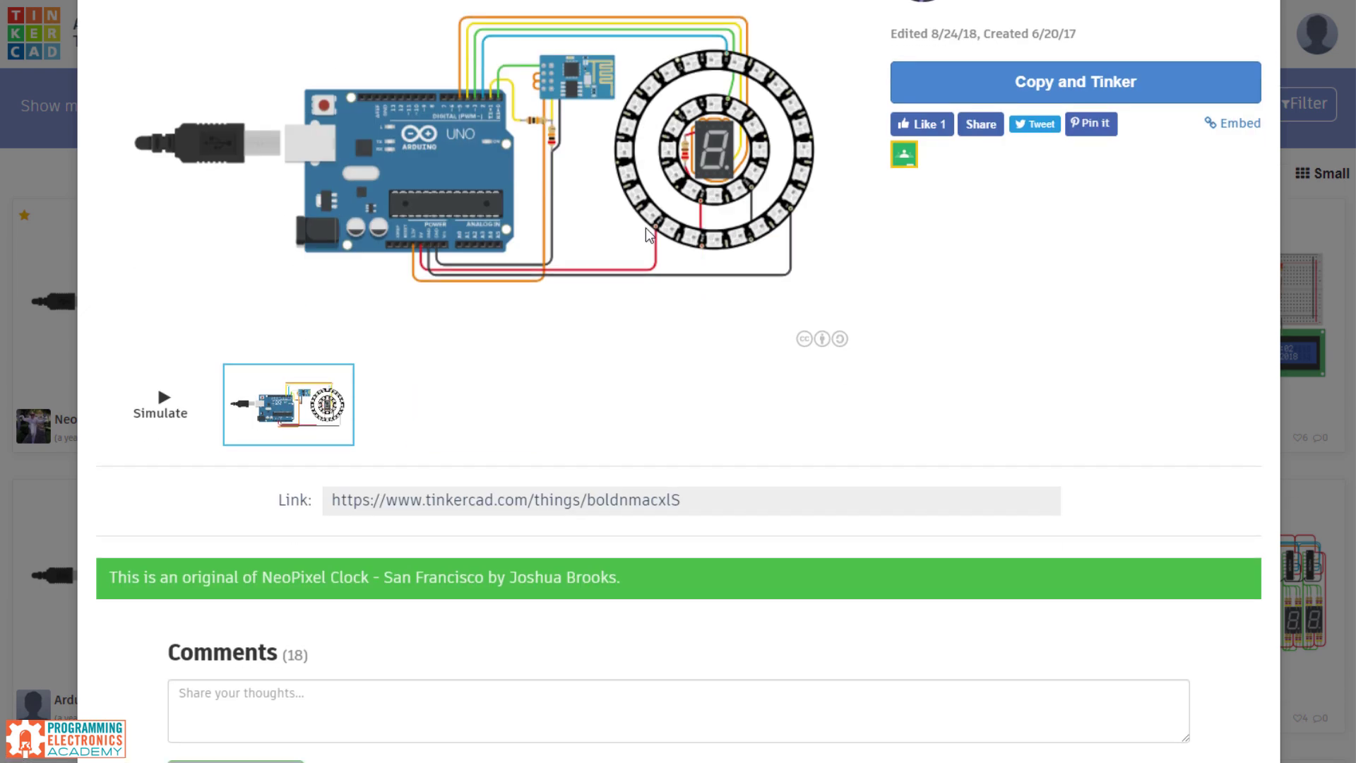
scroll(648, 234, up, 3)
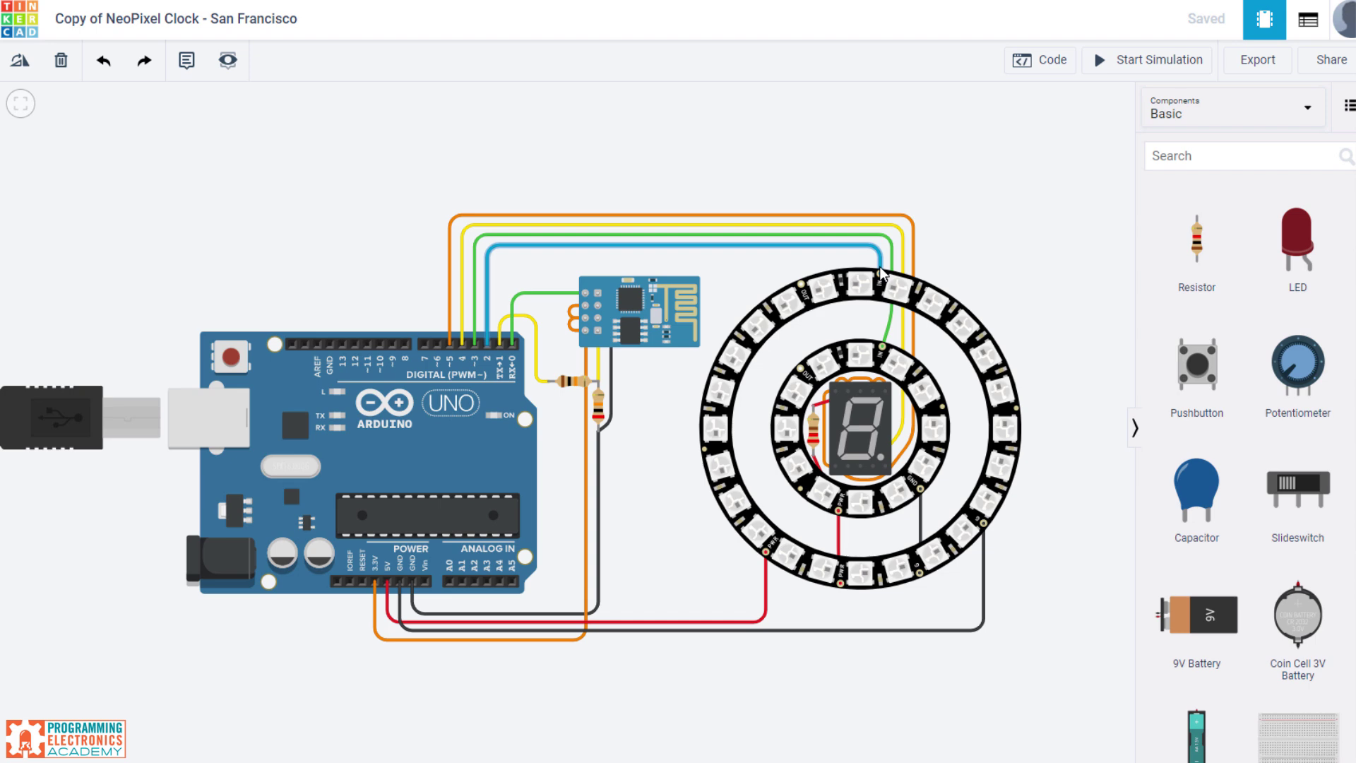
Shift the copied clock circuit up and left and show its code beside it.
drag(1039, 248, 932, 318)
click(1054, 60)
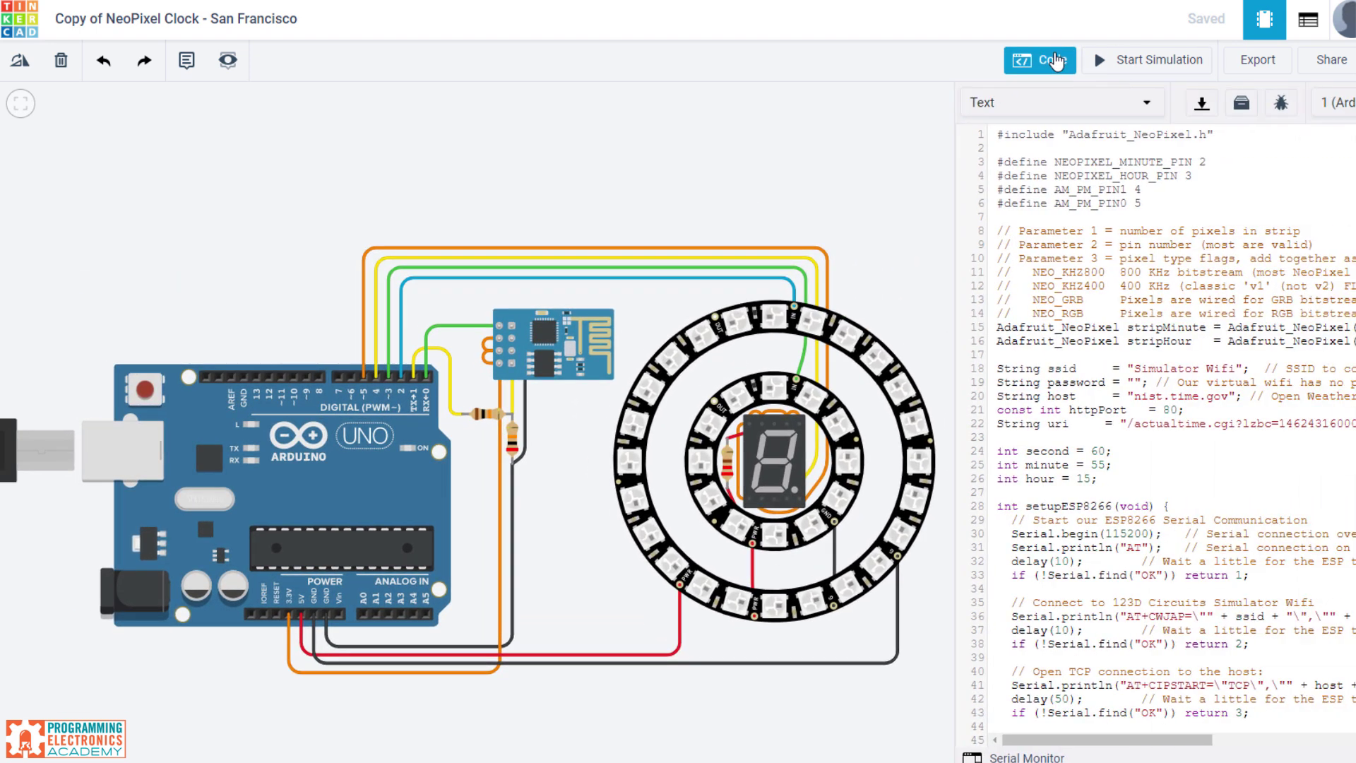